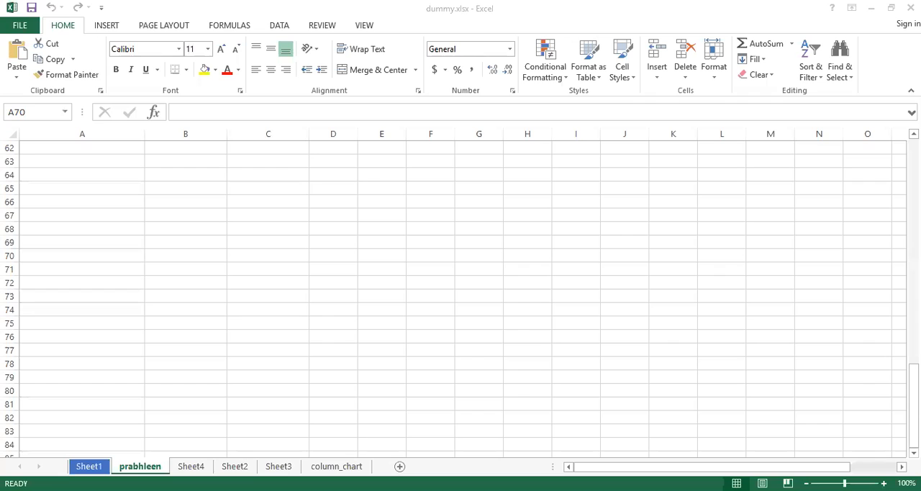
# Examine the preset page margins available for the student marks sheet.
pyautogui.scroll(7, 131, 303)
pyautogui.scroll(-2, 130, 303)
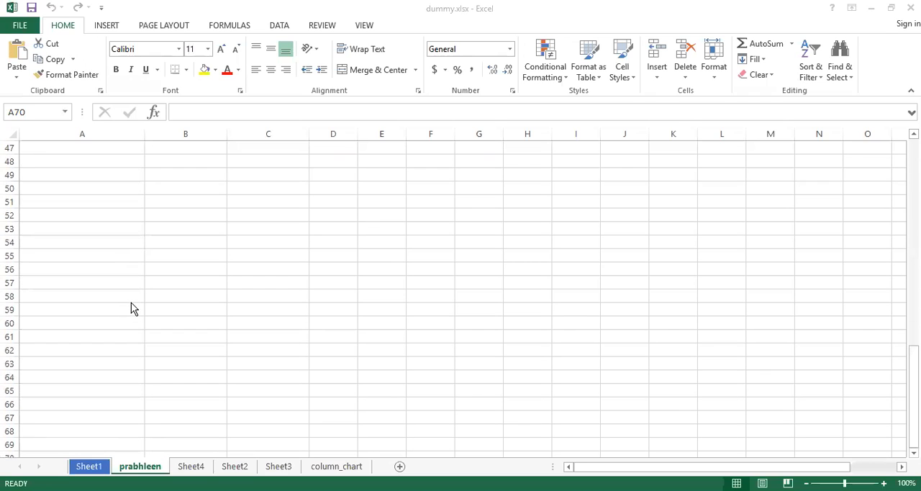
pyautogui.click(131, 303)
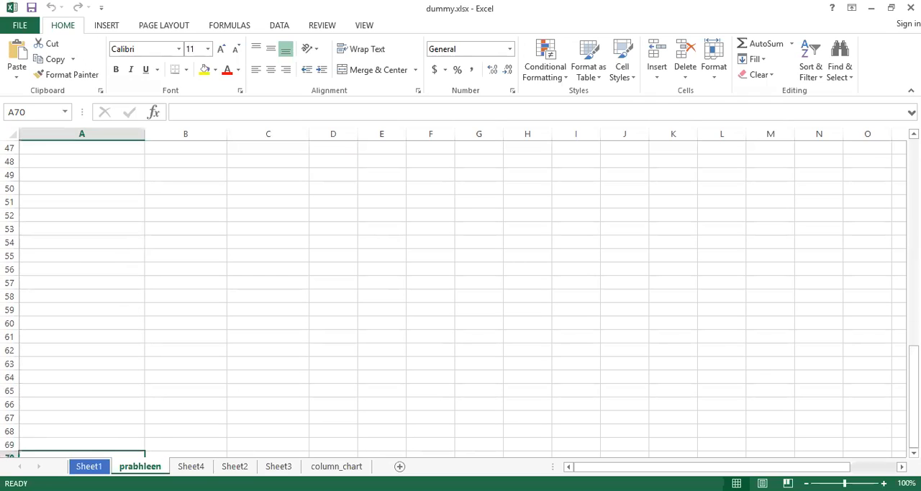
pyautogui.moveTo(913, 364); pyautogui.dragTo(913, 151)
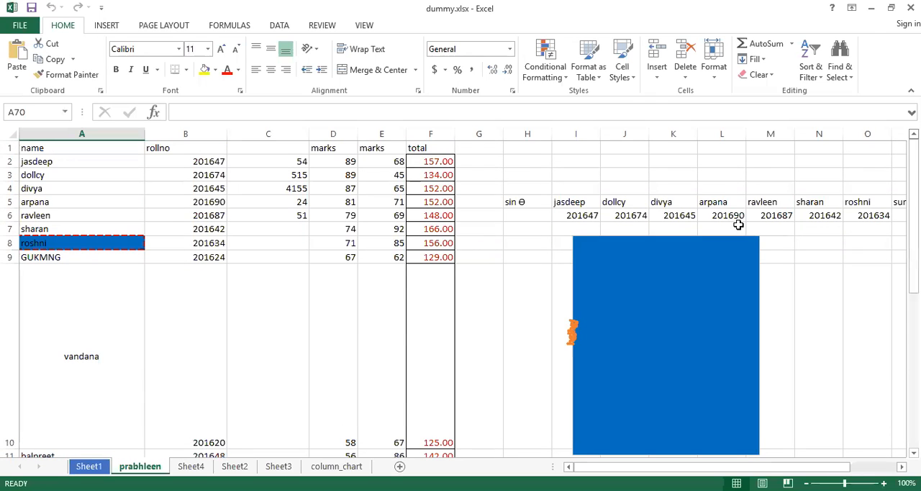
pyautogui.click(299, 214)
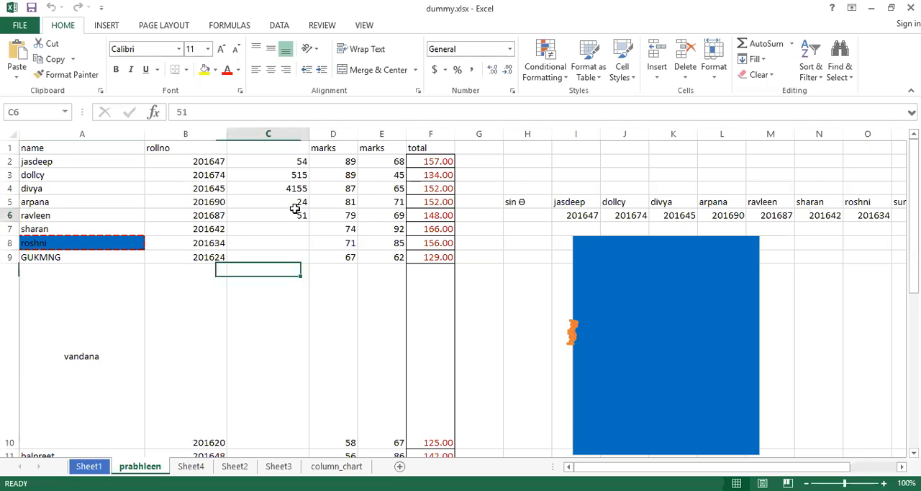
pyautogui.click(163, 27)
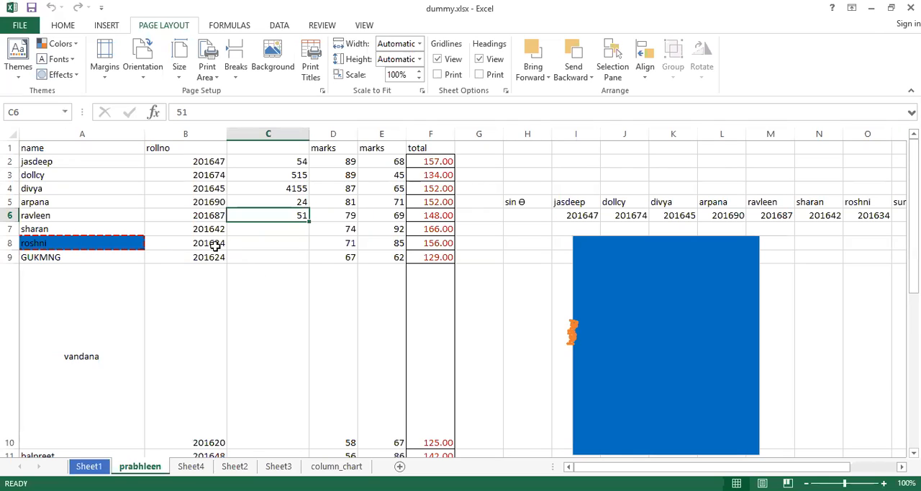
pyautogui.click(106, 82)
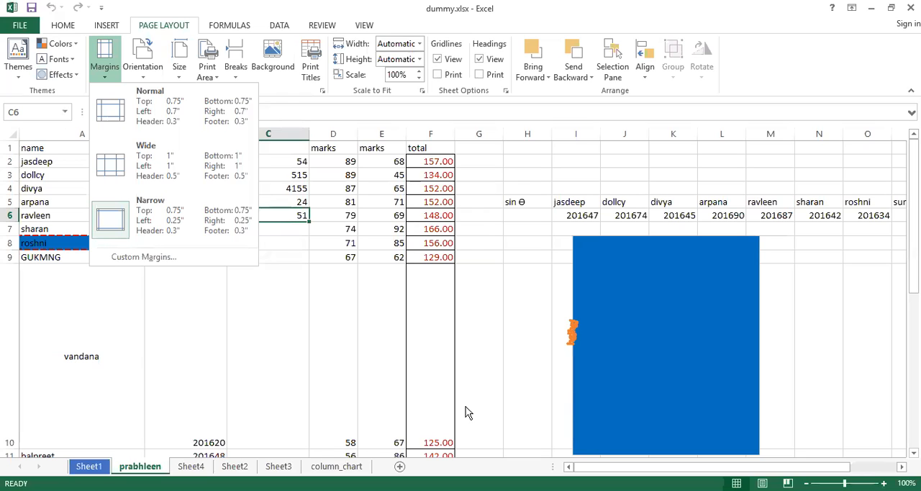
# Examine the portrait and landscape page orientation options for the sheet.
pyautogui.click(143, 79)
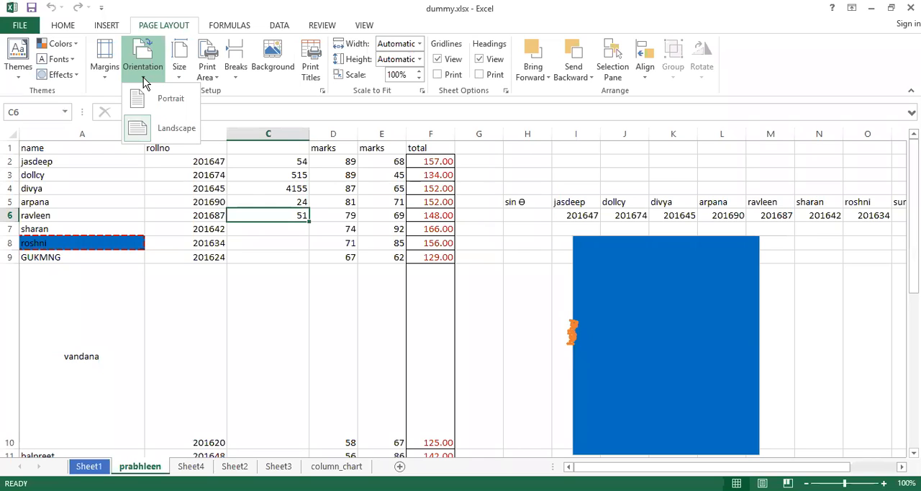
pyautogui.click(143, 77)
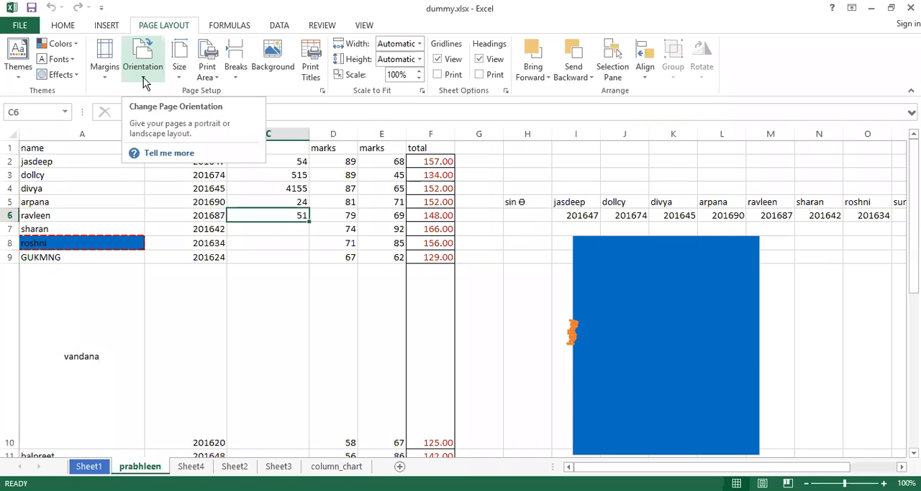
pyautogui.click(143, 76)
pyautogui.click(243, 209)
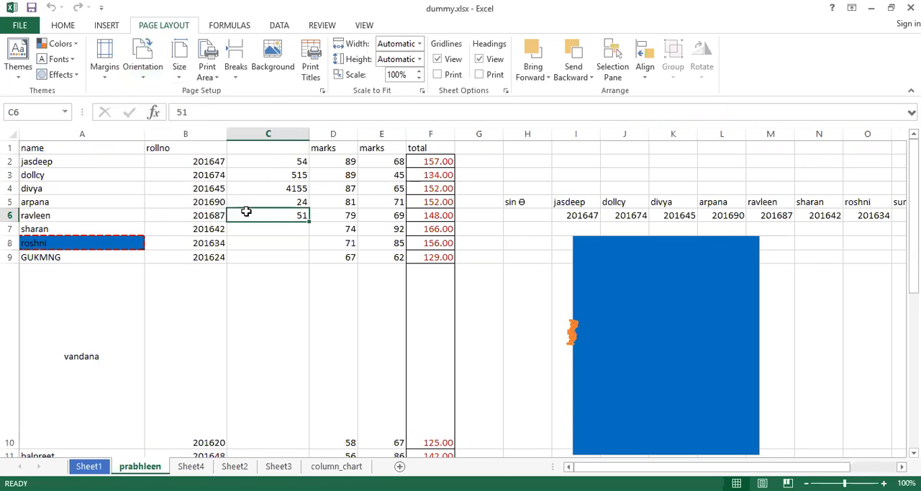
pyautogui.click(280, 200)
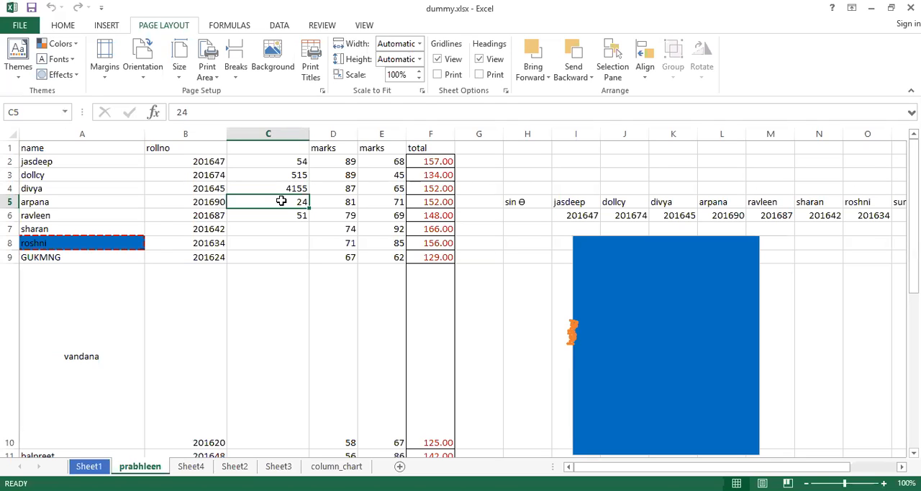
pyautogui.click(421, 92)
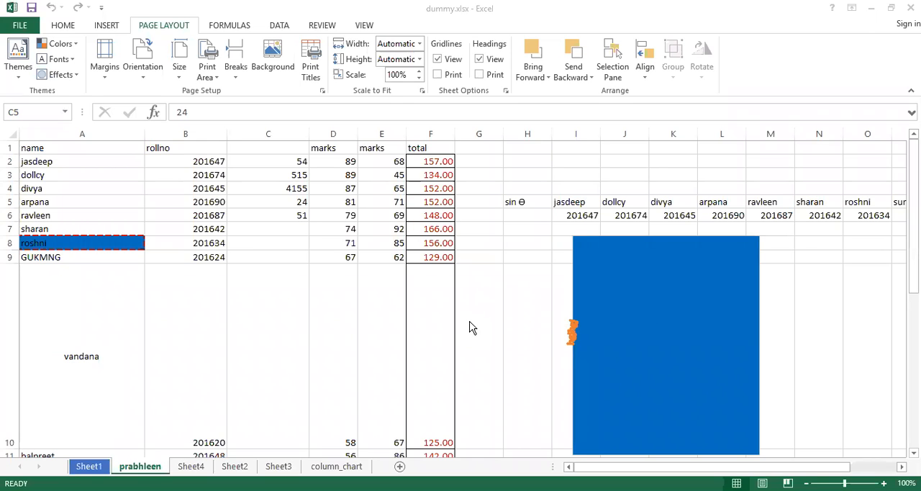
pyautogui.click(142, 72)
pyautogui.click(143, 75)
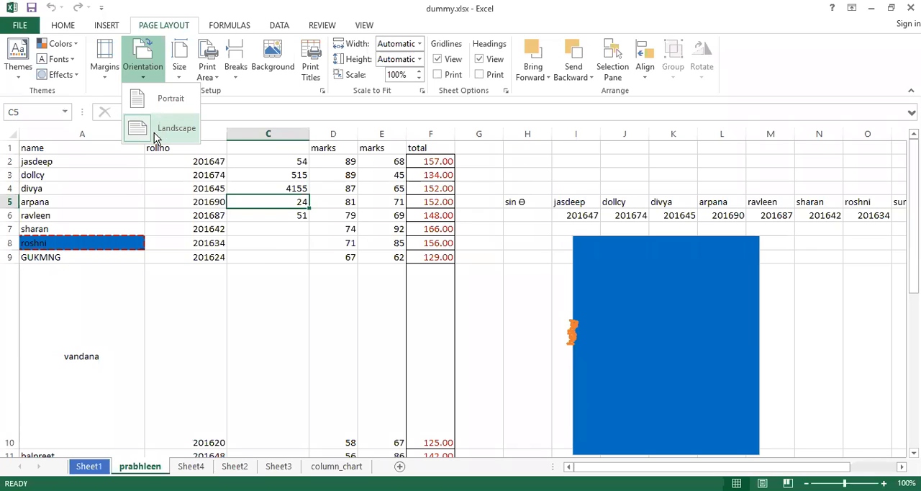
pyautogui.click(48, 148)
pyautogui.click(48, 148)
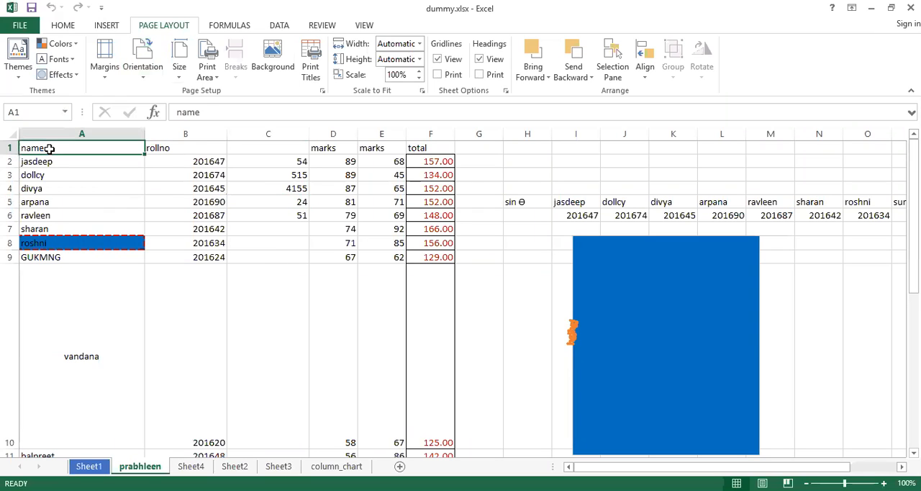
pyautogui.click(51, 164)
pyautogui.click(49, 185)
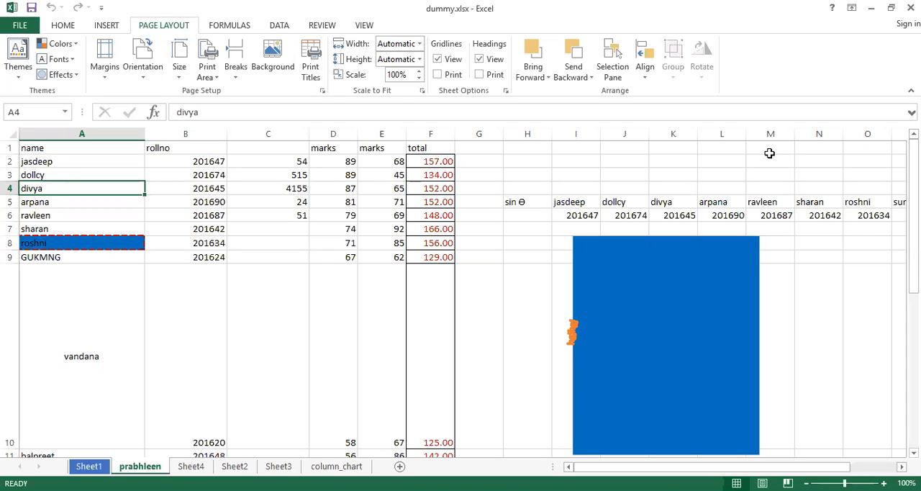
# Bring up the additional paper sizes in Page Setup and examine the paper size and print quality choices.
pyautogui.click(180, 79)
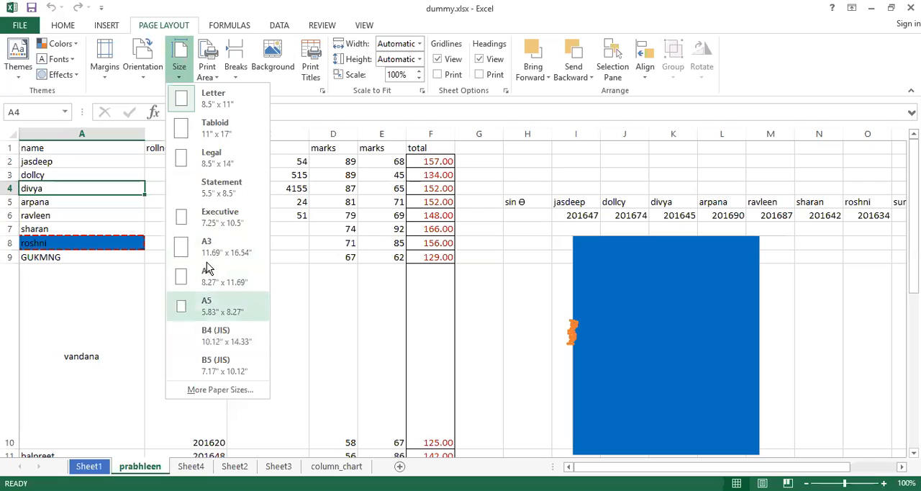
pyautogui.click(207, 392)
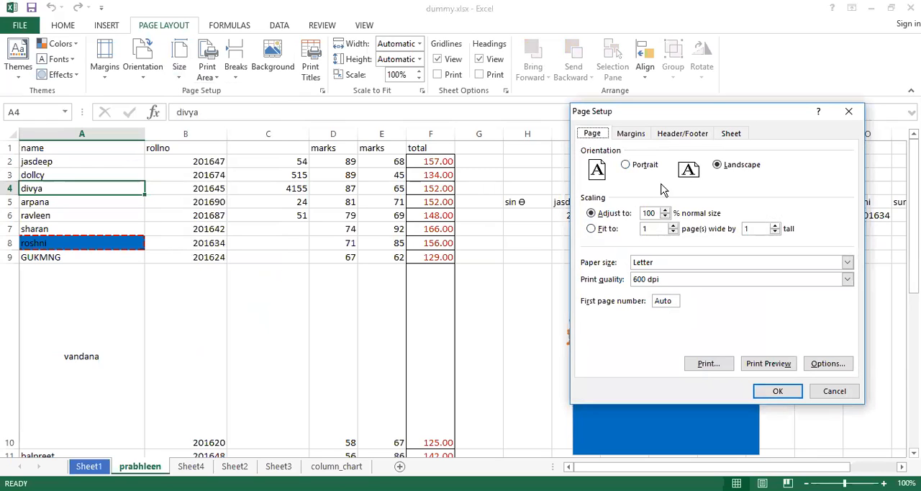
pyautogui.click(676, 262)
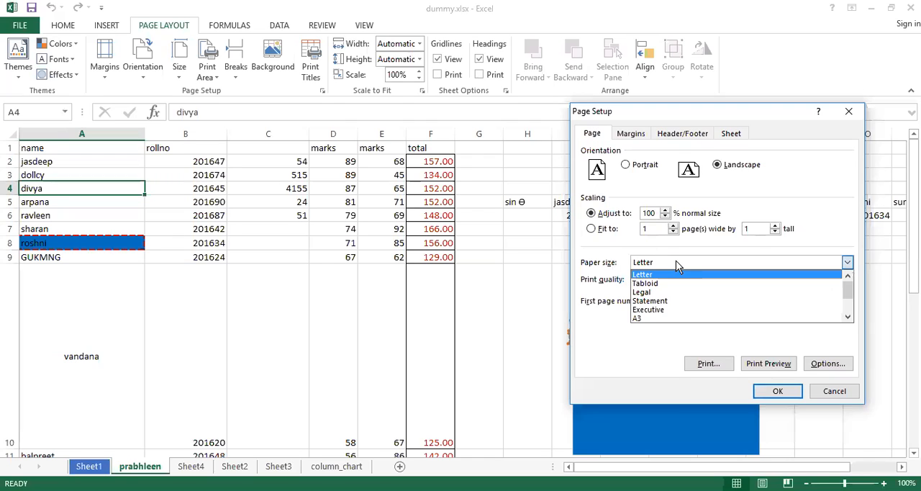
pyautogui.click(675, 262)
pyautogui.click(675, 262)
pyautogui.click(676, 262)
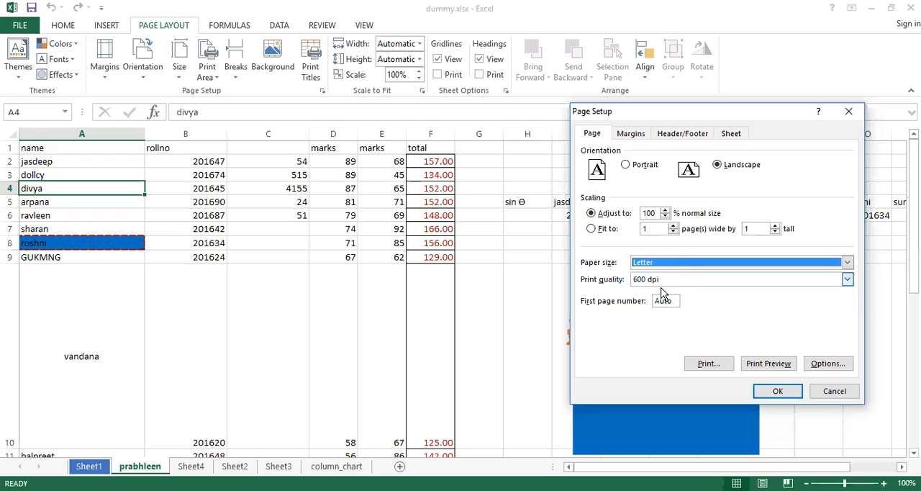
pyautogui.click(707, 284)
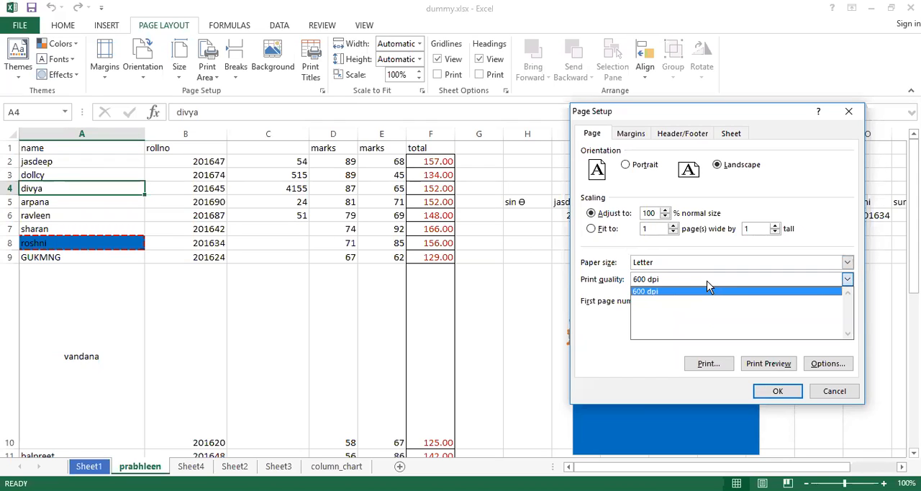
pyautogui.click(707, 284)
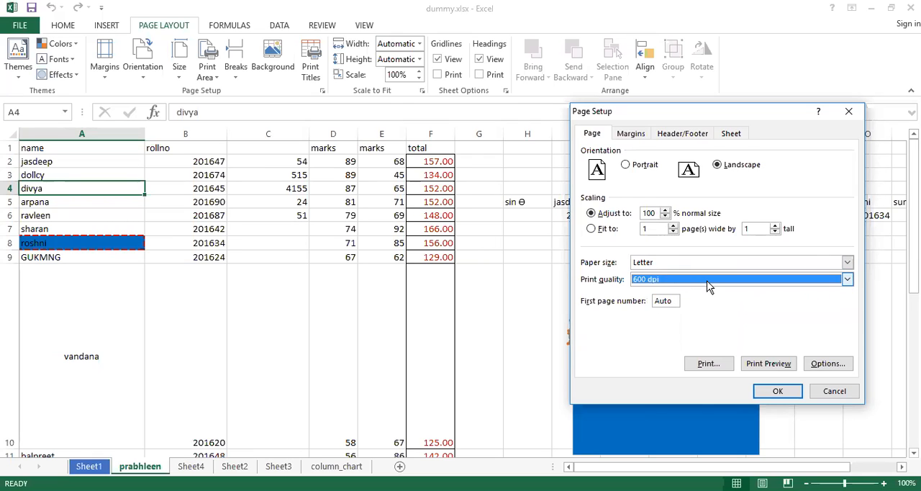
pyautogui.click(709, 280)
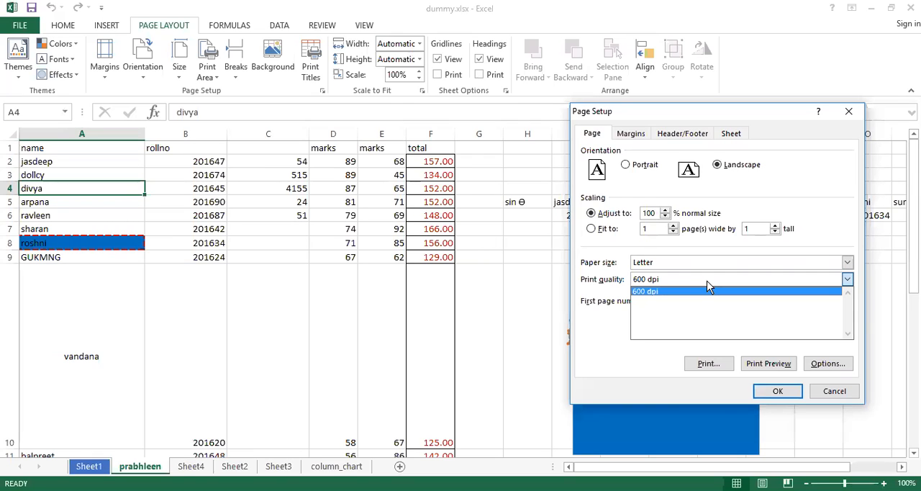
pyautogui.click(706, 284)
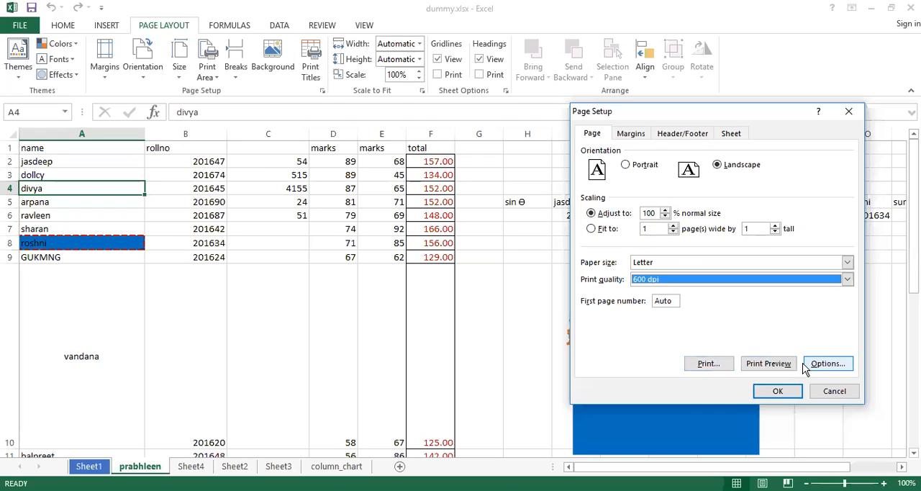
# Review the margins, header/footer and sheet print settings in Page Setup, and accept them as they are.
pyautogui.click(631, 135)
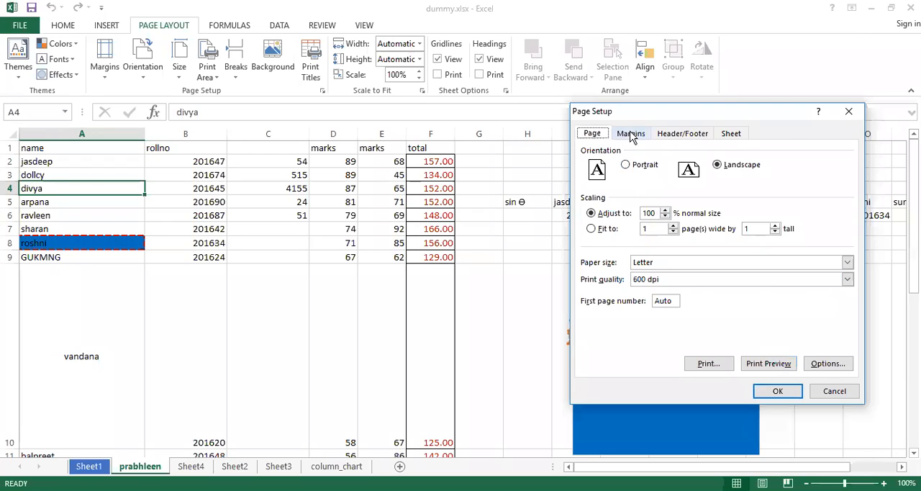
pyautogui.click(631, 135)
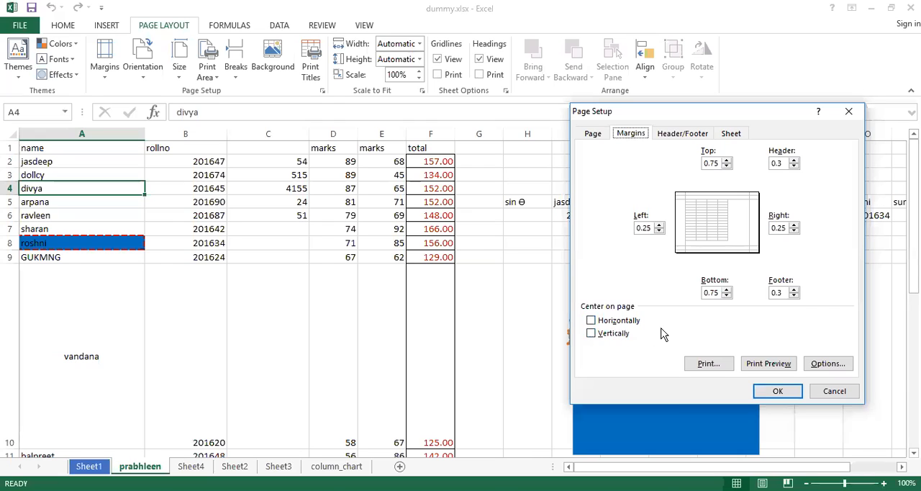
pyautogui.click(680, 134)
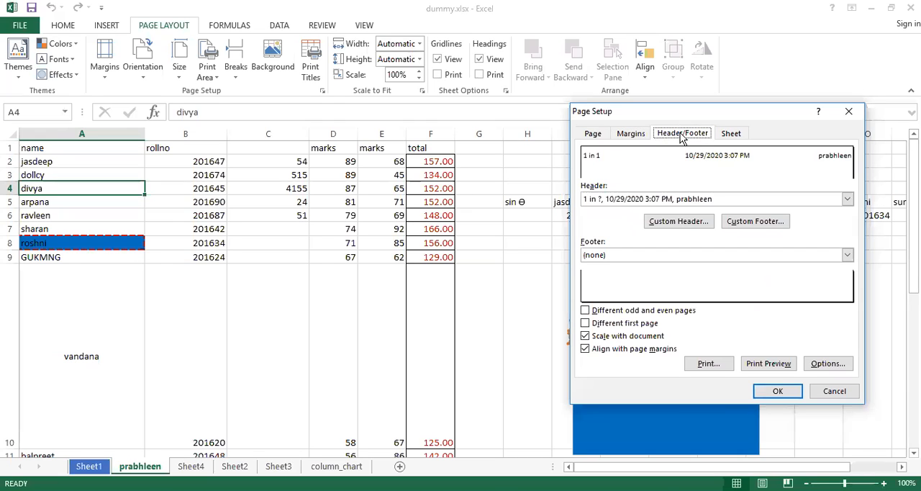
pyautogui.click(732, 134)
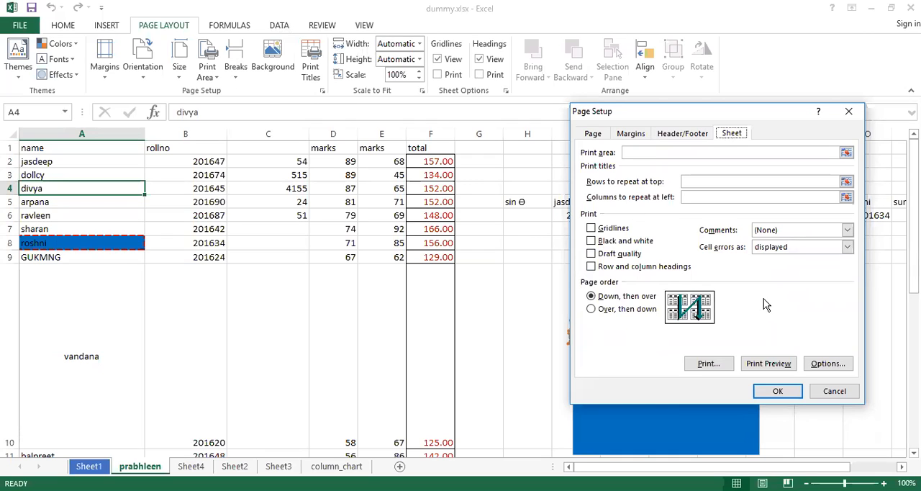
pyautogui.click(778, 390)
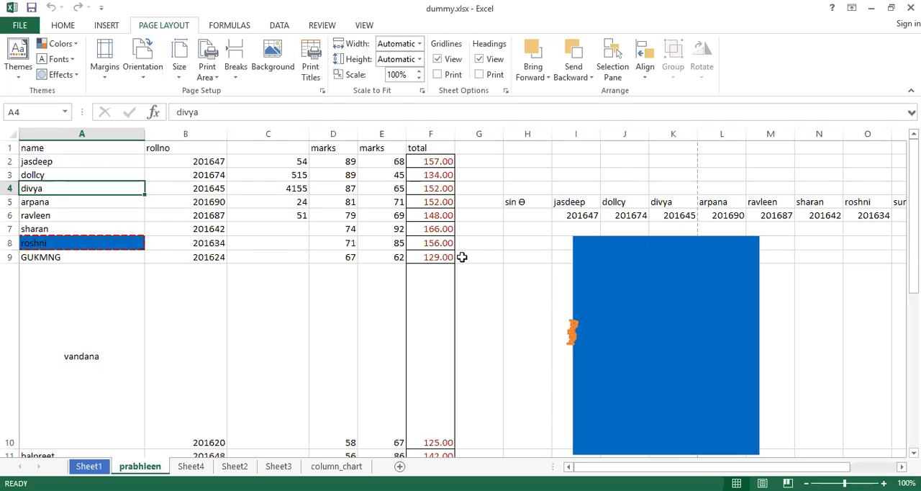
pyautogui.click(183, 79)
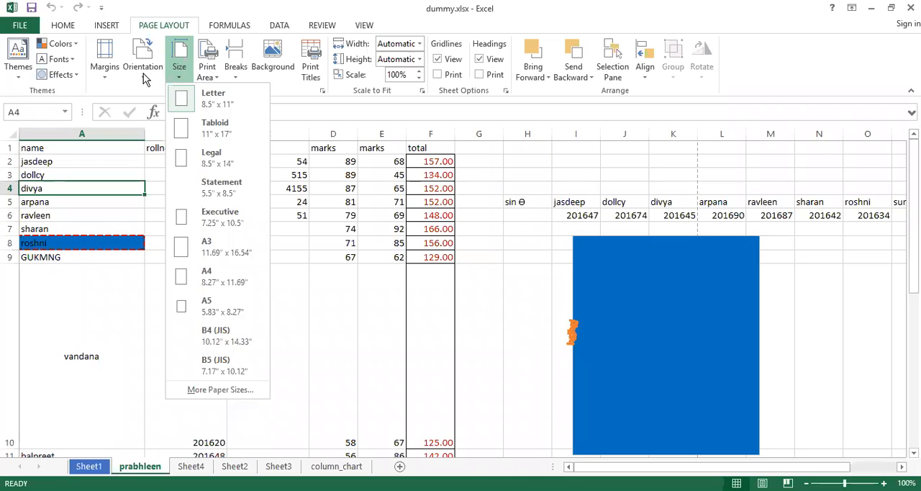
pyautogui.click(101, 72)
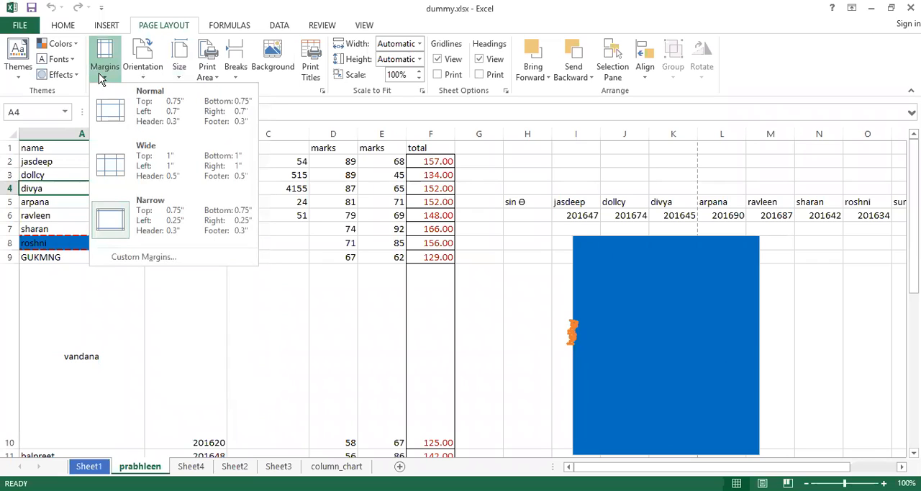
pyautogui.click(98, 72)
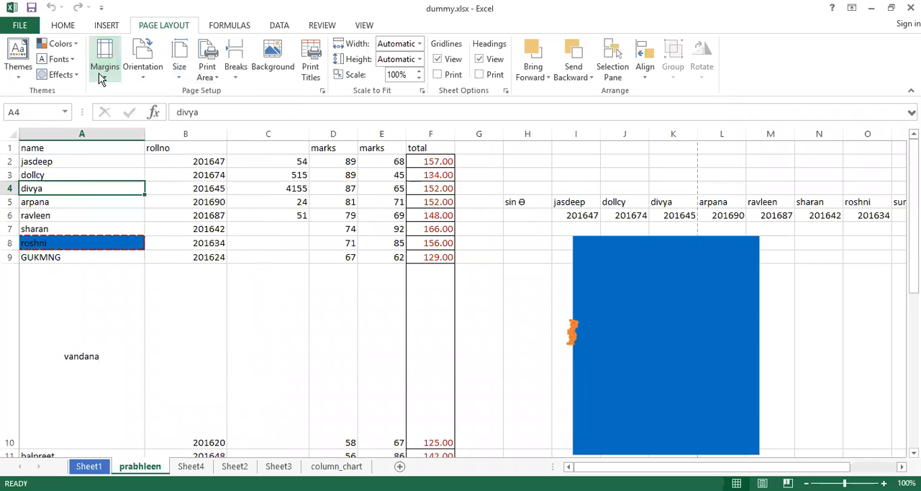
# Set cell A4 as the sheet's print area.
pyautogui.click(218, 78)
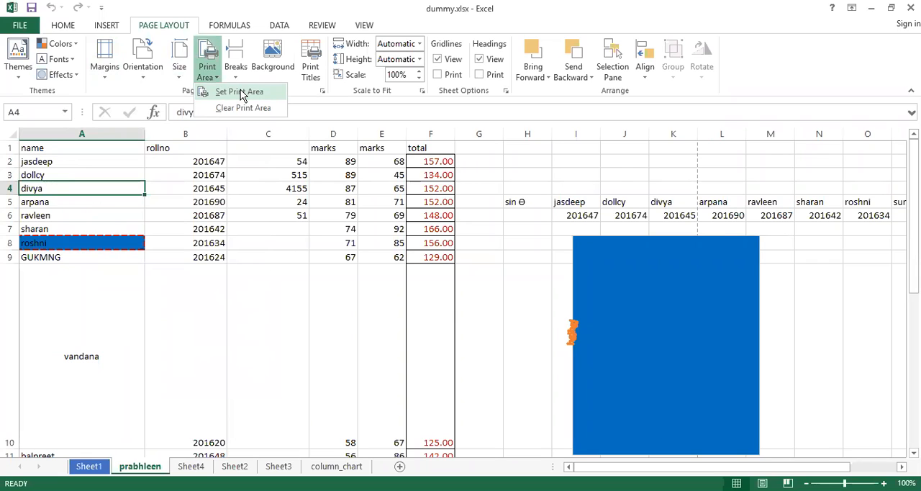
pyautogui.click(241, 92)
pyautogui.click(429, 294)
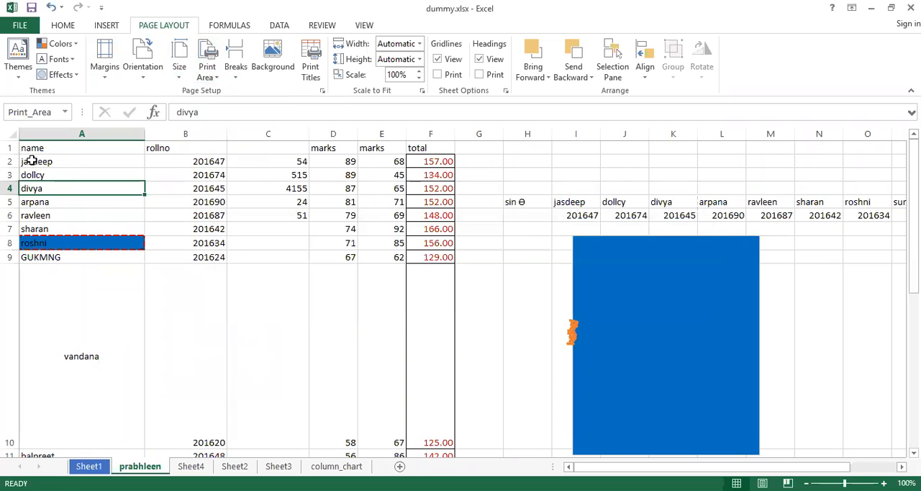
# Set the range A1:B9 as the print area and check it in the print preview.
pyautogui.click(37, 149)
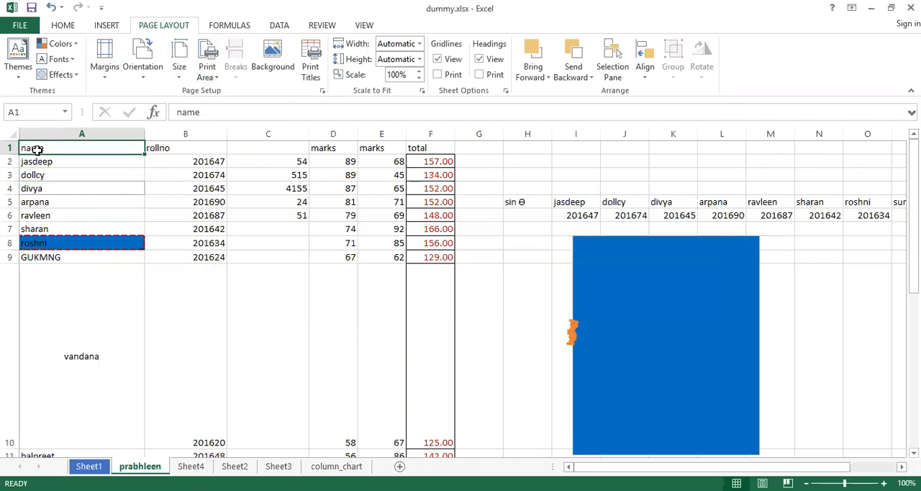
pyautogui.moveTo(37, 149); pyautogui.dragTo(182, 259)
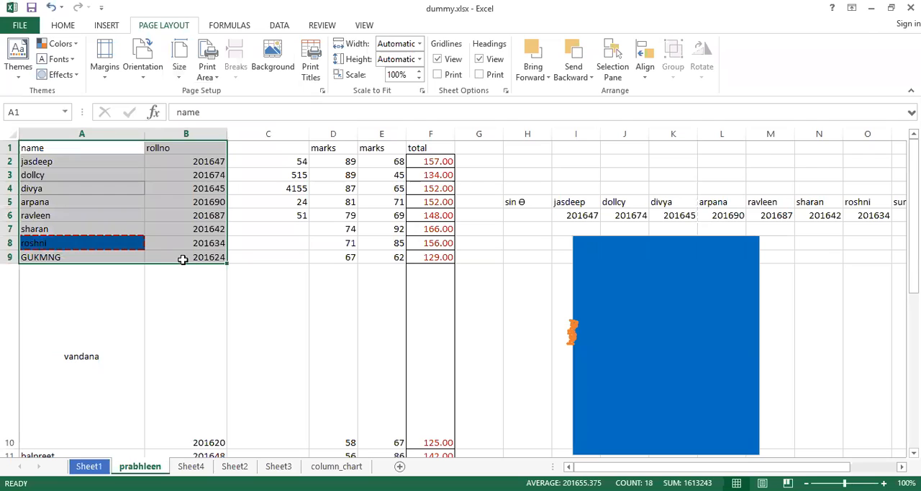
pyautogui.click(216, 78)
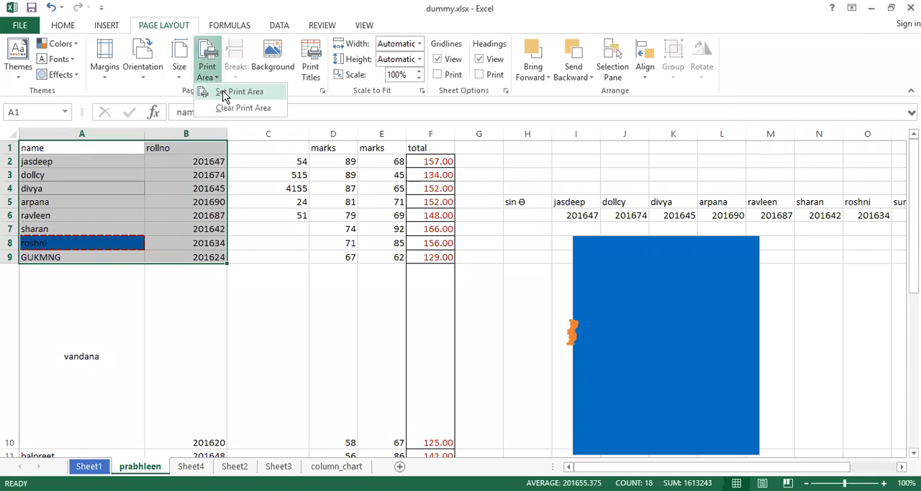
pyautogui.click(223, 96)
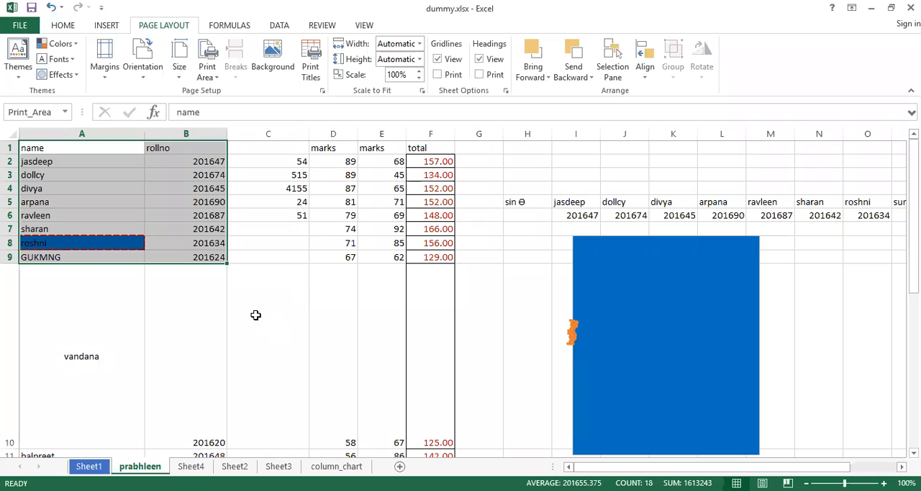
pyautogui.click(256, 314)
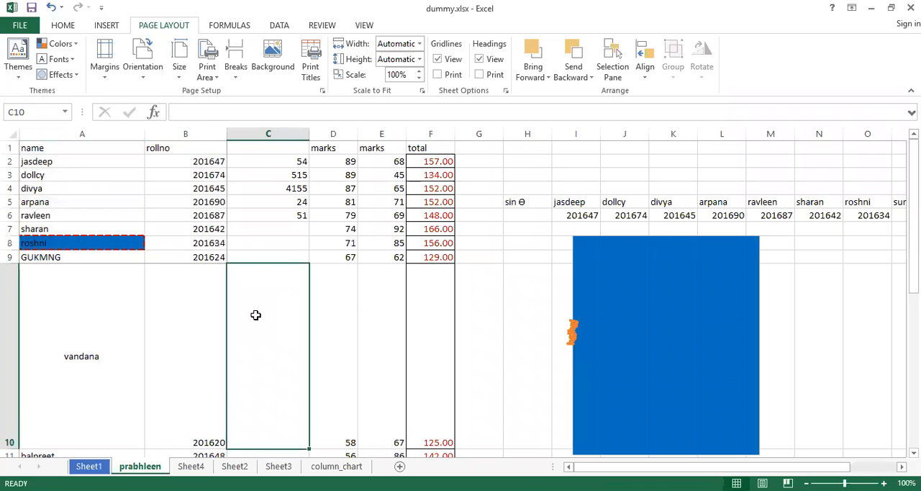
pyautogui.hotkey('ctrl', 'p')
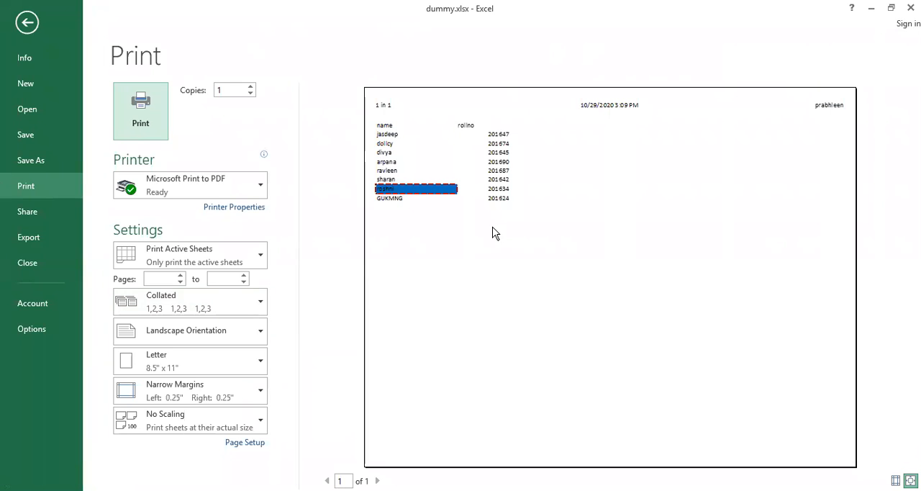
pyautogui.press('Escape')
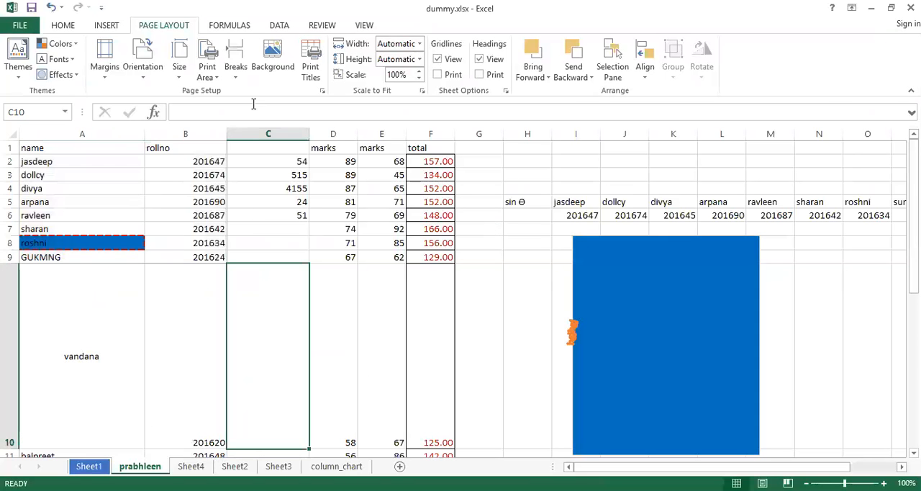
# Add the range C1:F9 to the existing print area and check the combined area in the print preview.
pyautogui.click(210, 79)
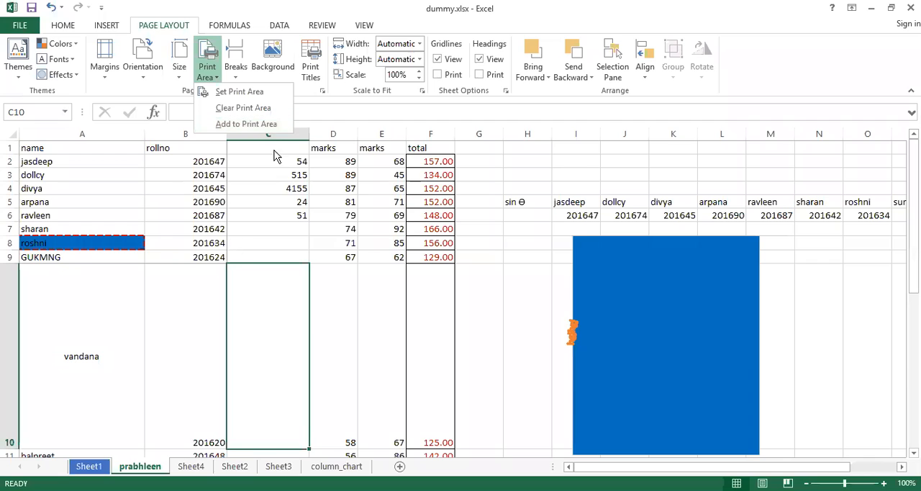
pyautogui.moveTo(262, 146); pyautogui.dragTo(436, 260)
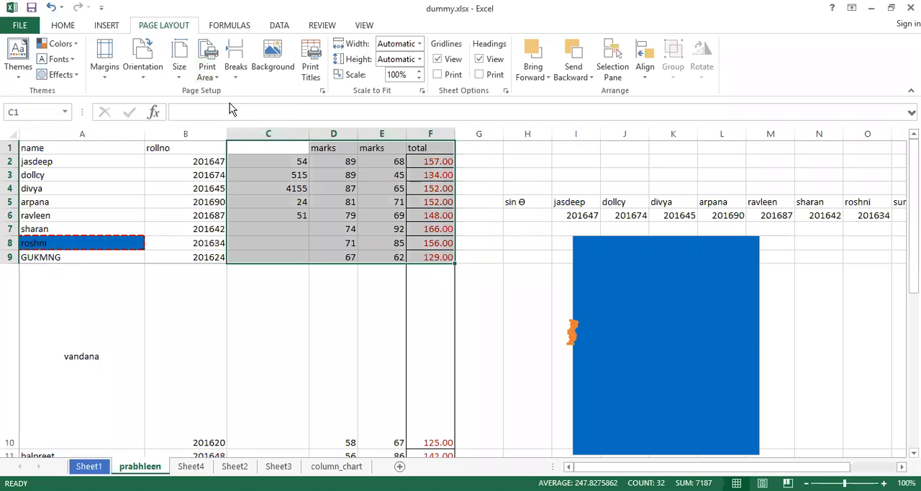
pyautogui.click(216, 74)
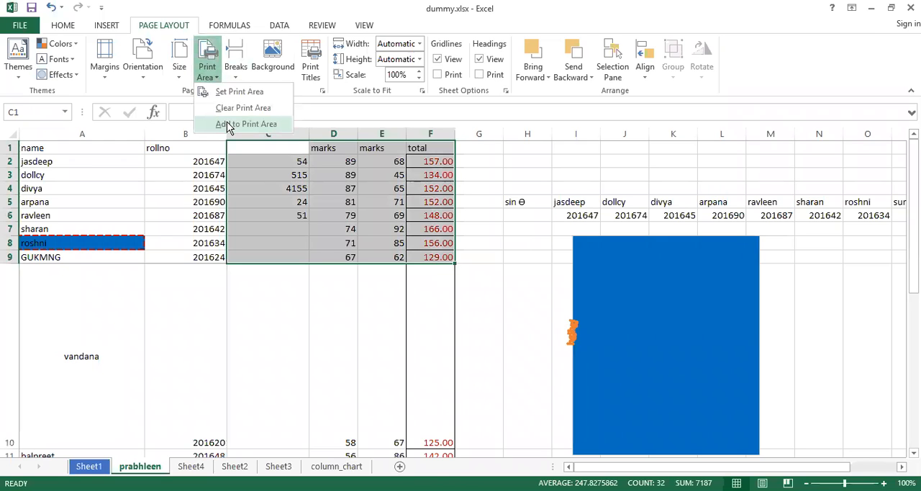
pyautogui.click(278, 202)
pyautogui.click(252, 225)
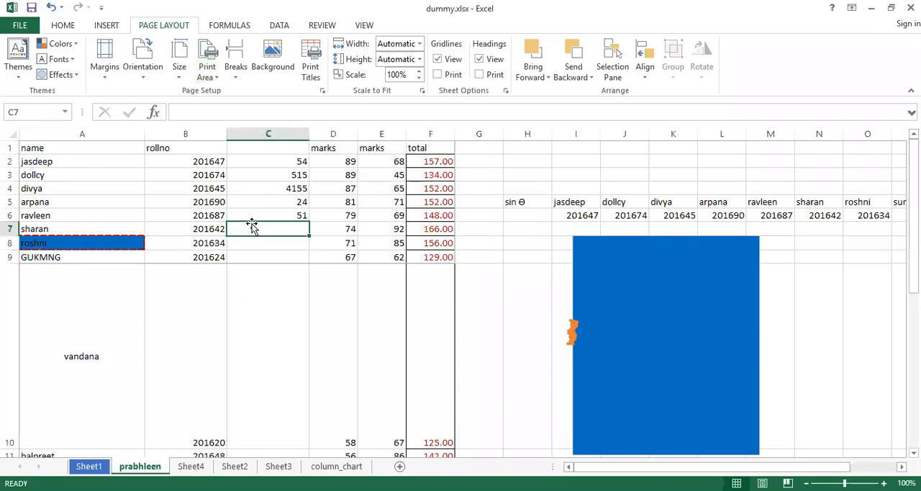
pyautogui.hotkey('ctrl', 'p')
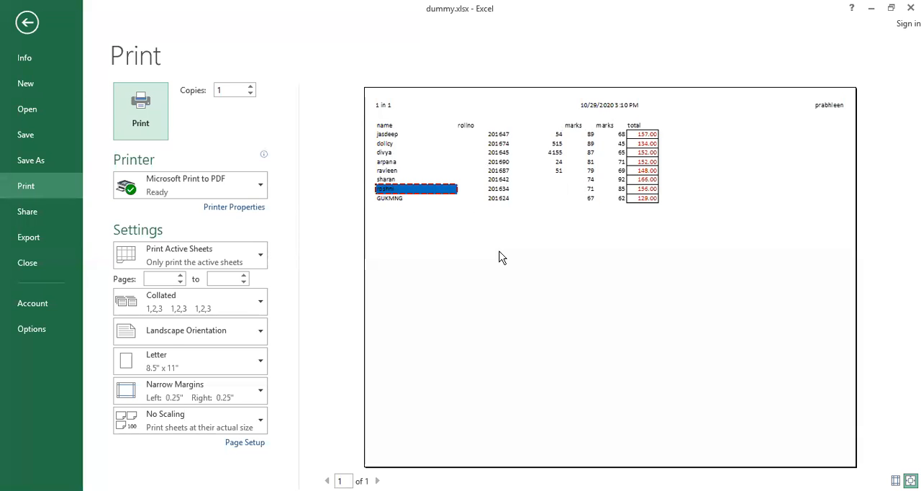
pyautogui.press('Escape')
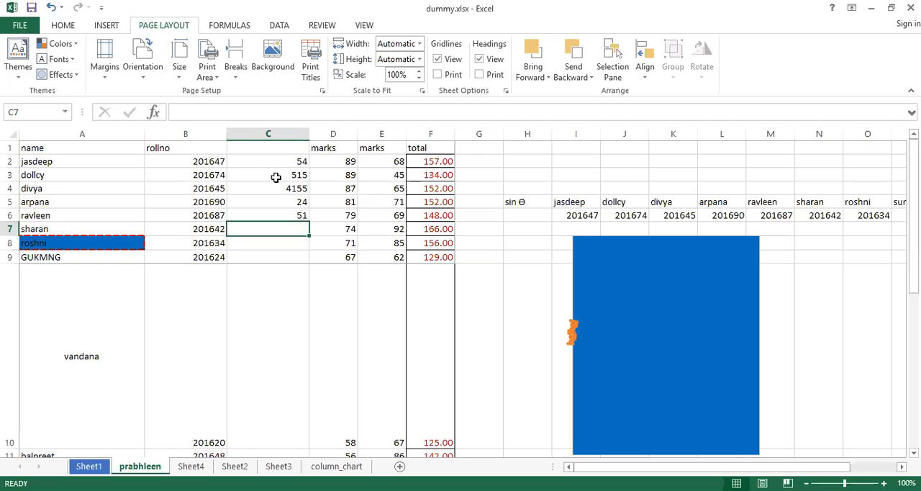
# Clear the sheet's print area and check the printout in the print preview.
pyautogui.click(216, 78)
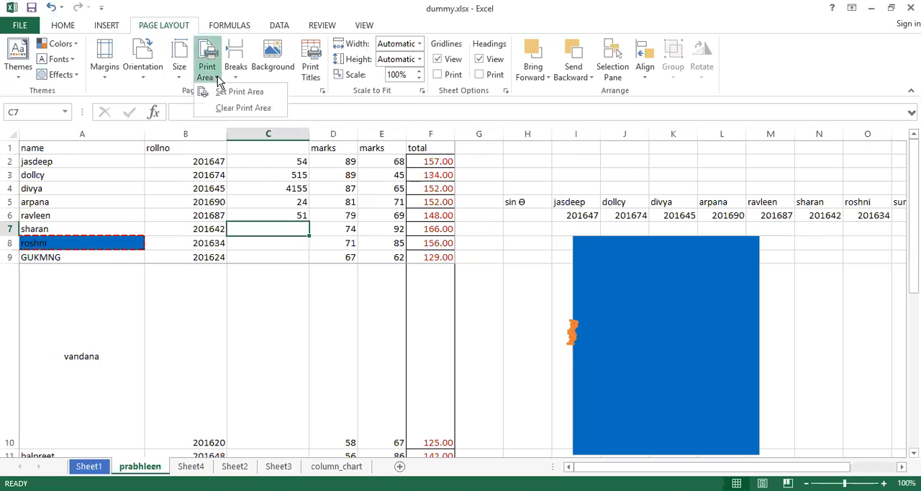
pyautogui.click(42, 149)
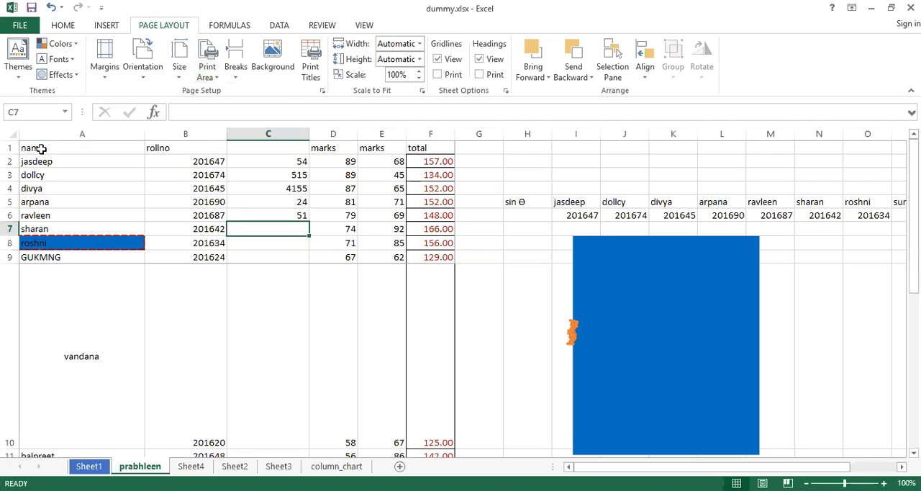
pyautogui.click(216, 77)
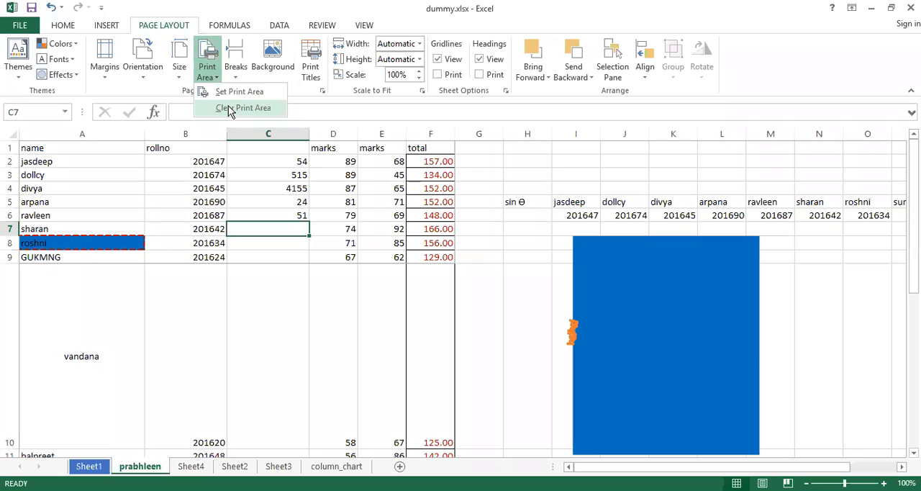
pyautogui.click(229, 107)
pyautogui.click(236, 202)
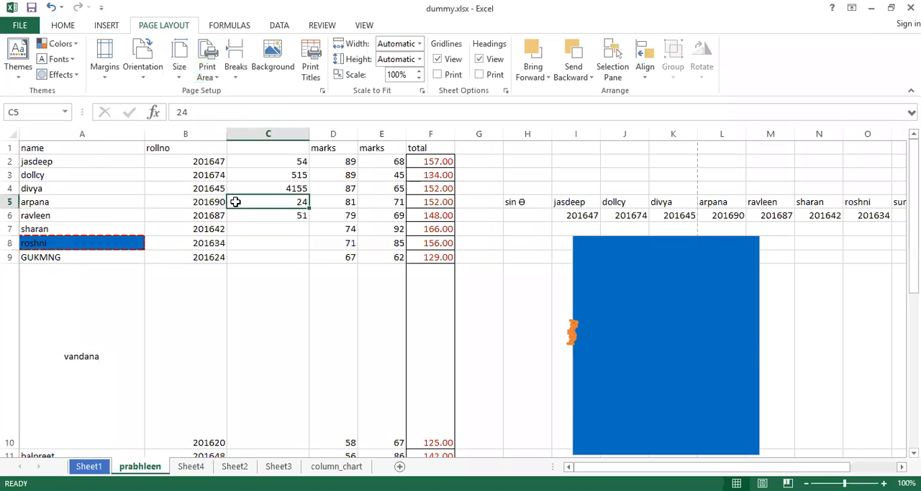
pyautogui.hotkey('ctrl', 'p')
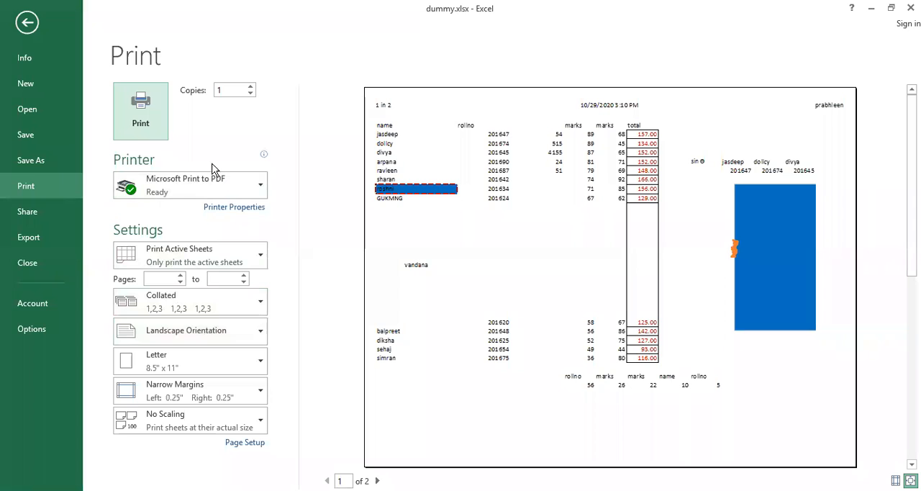
pyautogui.click(452, 473)
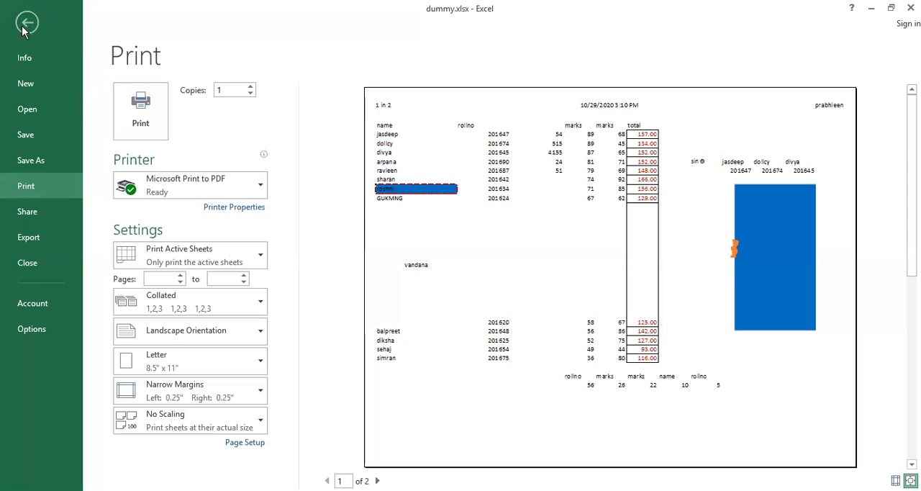
pyautogui.click(24, 25)
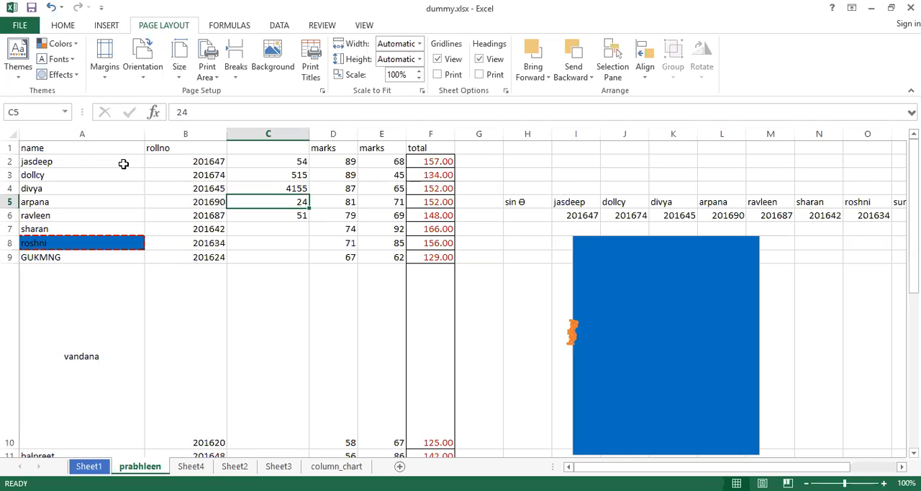
# Examine the page break options available for the sheet.
pyautogui.click(105, 201)
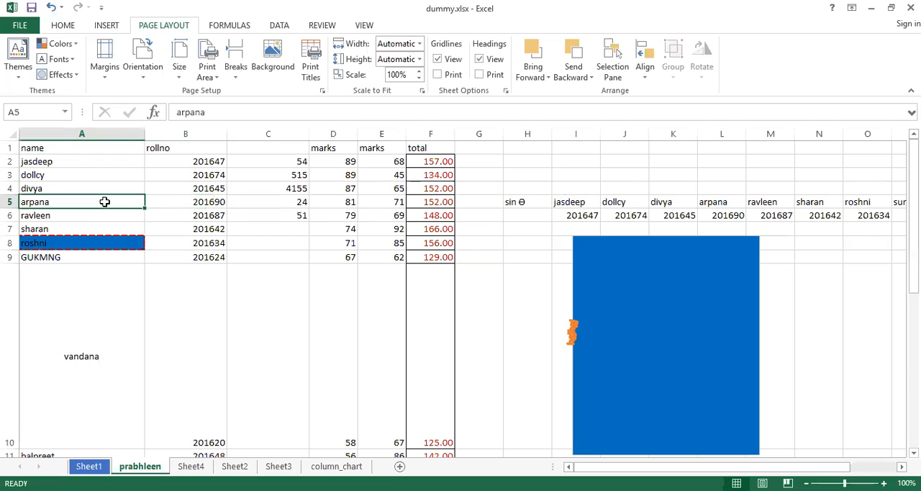
pyautogui.click(364, 25)
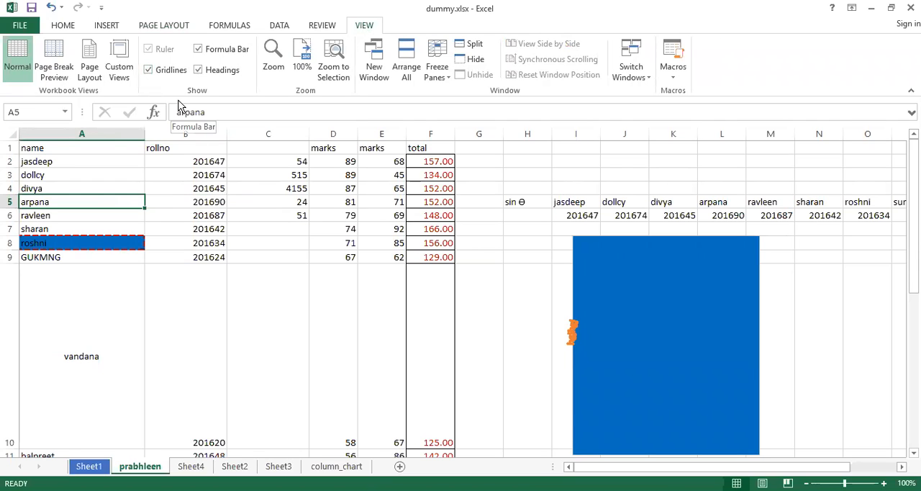
pyautogui.click(158, 29)
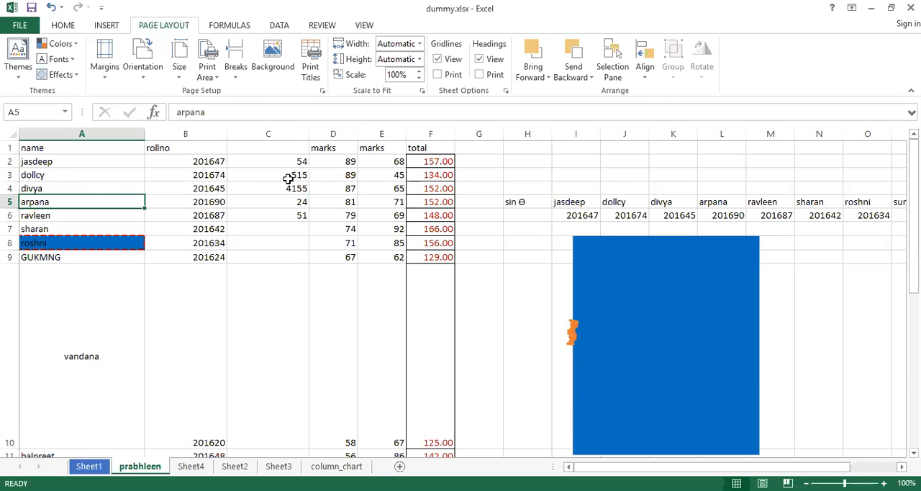
pyautogui.click(233, 81)
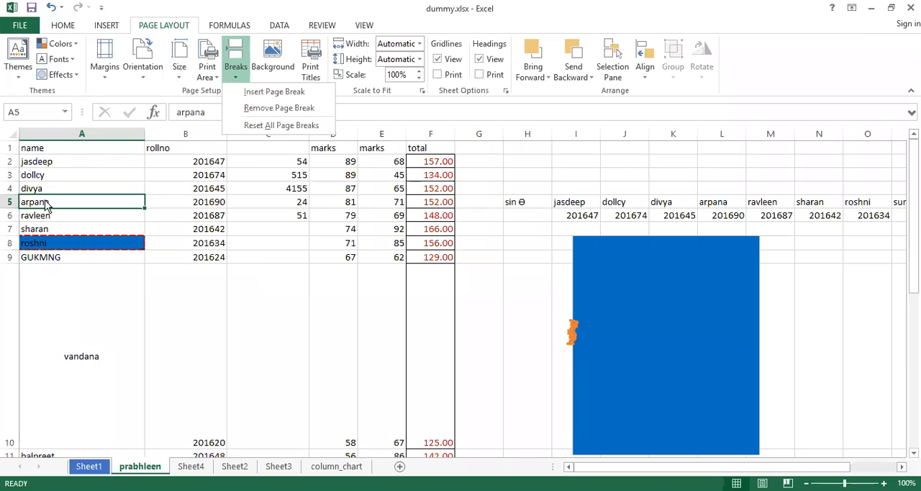
pyautogui.click(36, 203)
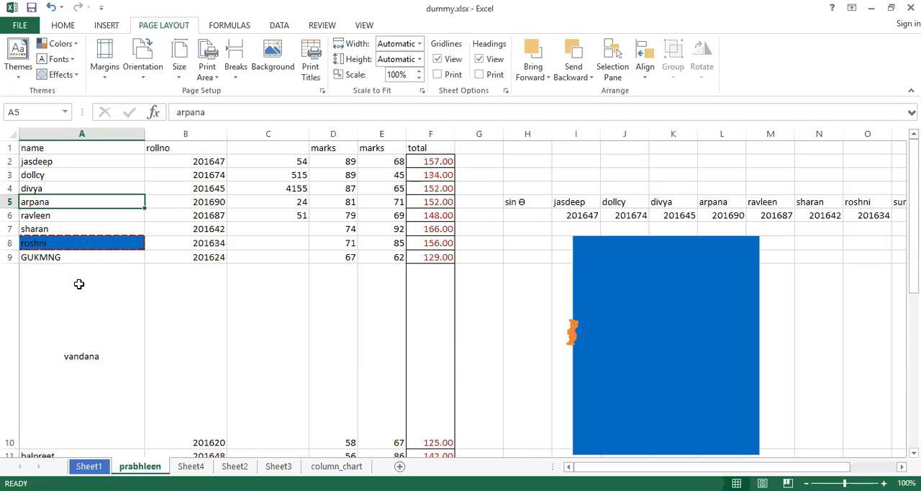
# Preview the current printout, and insert a page break at cell D15, above the small rollno and marks table in rows 16 and 17.
pyautogui.scroll(-5, 79, 284)
pyautogui.scroll(2, 137, 311)
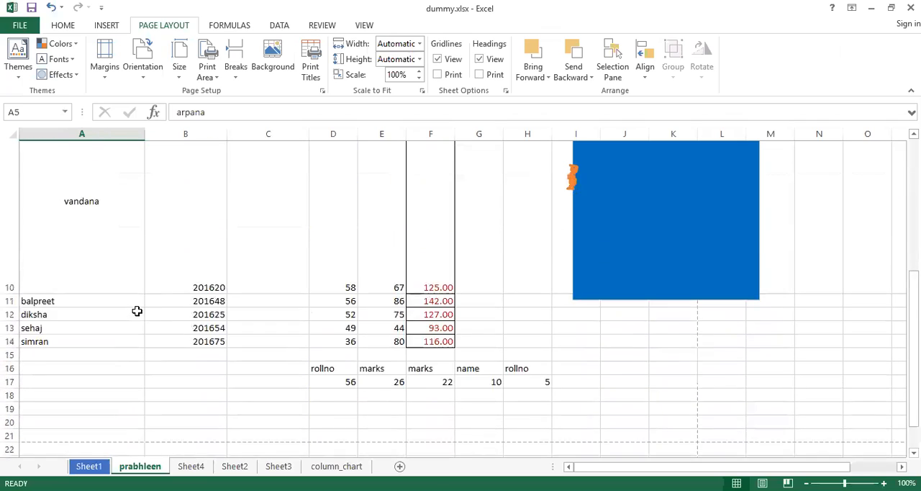
pyautogui.scroll(1, 137, 310)
pyautogui.click(331, 370)
pyautogui.moveTo(318, 402); pyautogui.dragTo(544, 416)
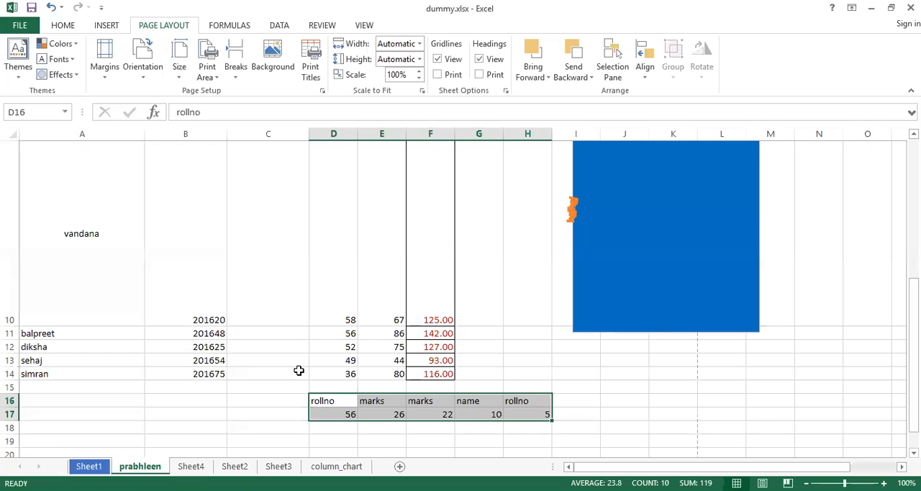
pyautogui.click(325, 386)
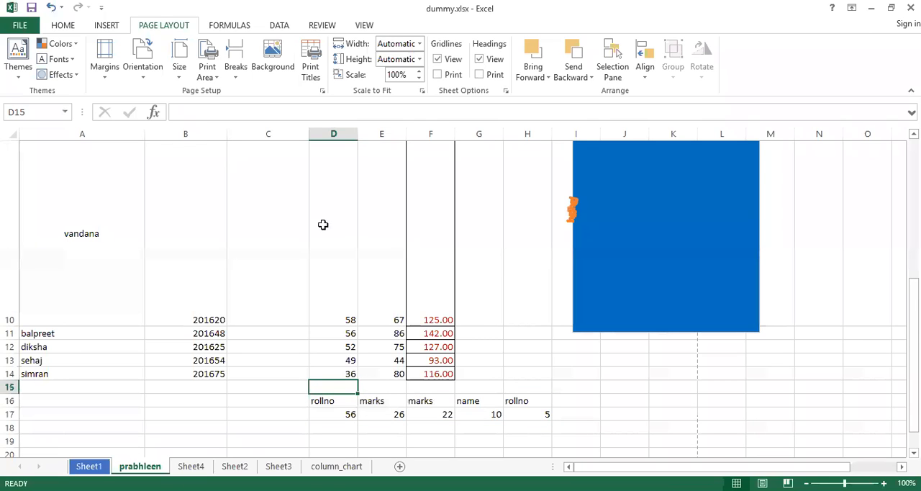
pyautogui.hotkey('ctrl', 'p')
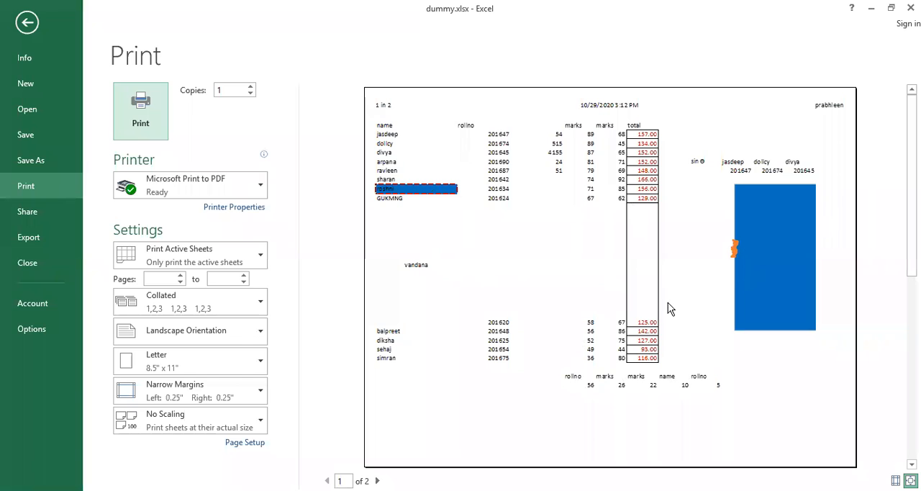
pyautogui.press('Escape')
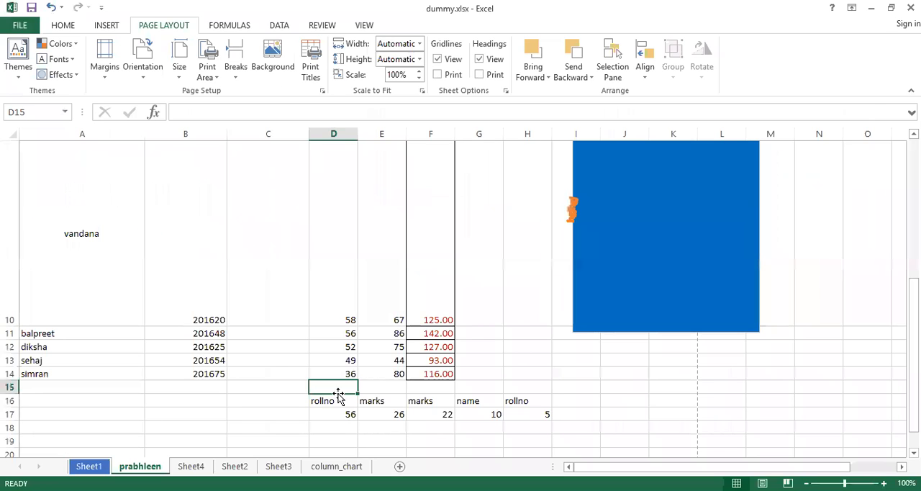
pyautogui.click(238, 82)
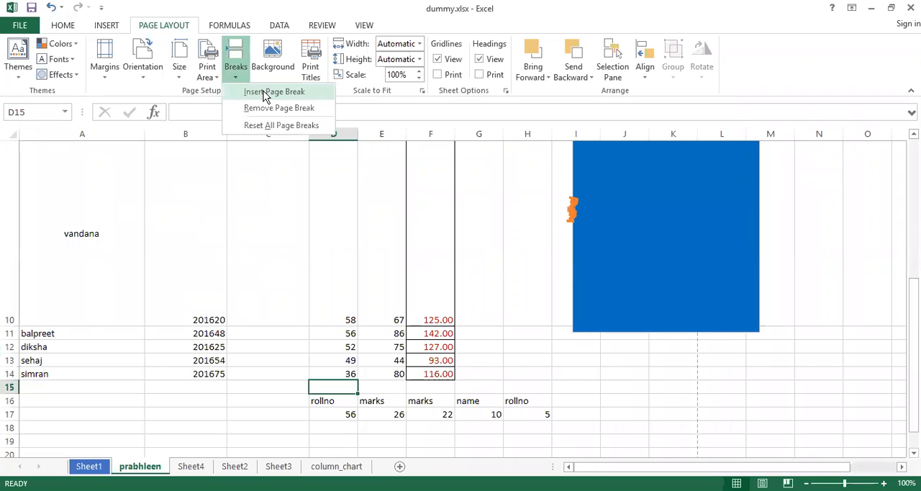
pyautogui.click(265, 94)
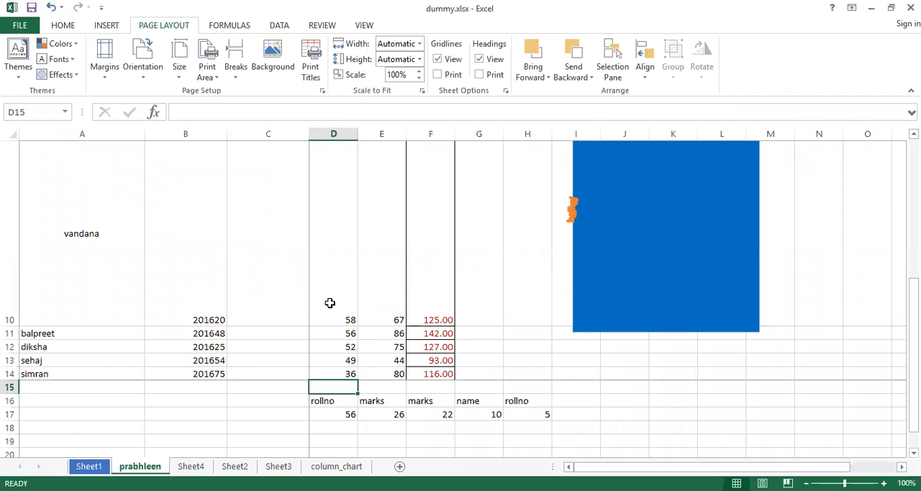
# Review every page of the printout in the print preview to see how the page break at cell D15 divides the sheet.
pyautogui.hotkey('ctrl', 'p')
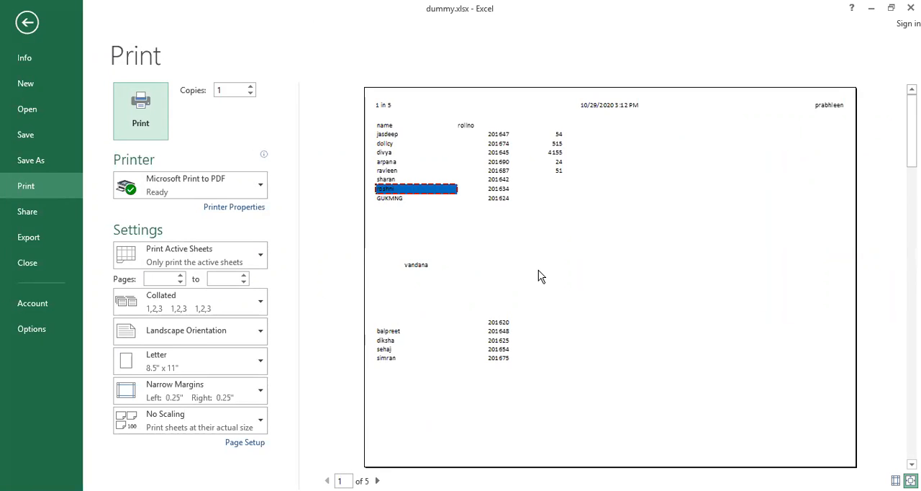
pyautogui.press('Tab')
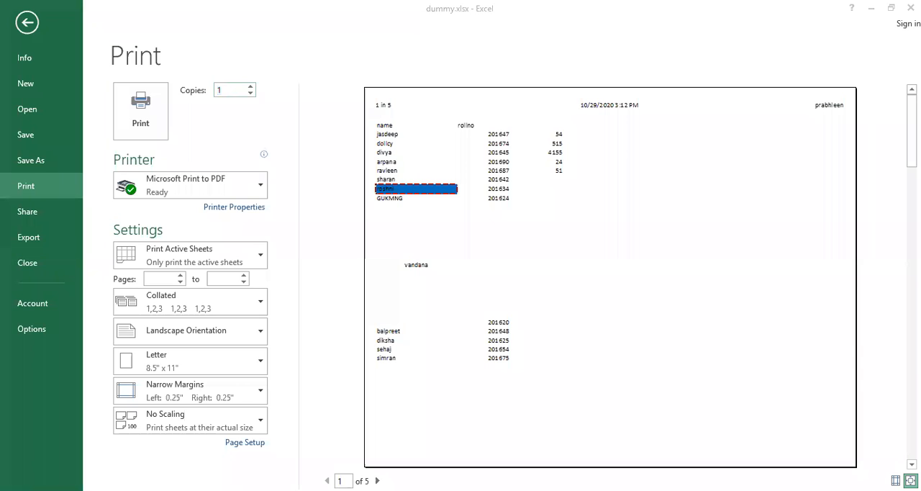
pyautogui.click(377, 481)
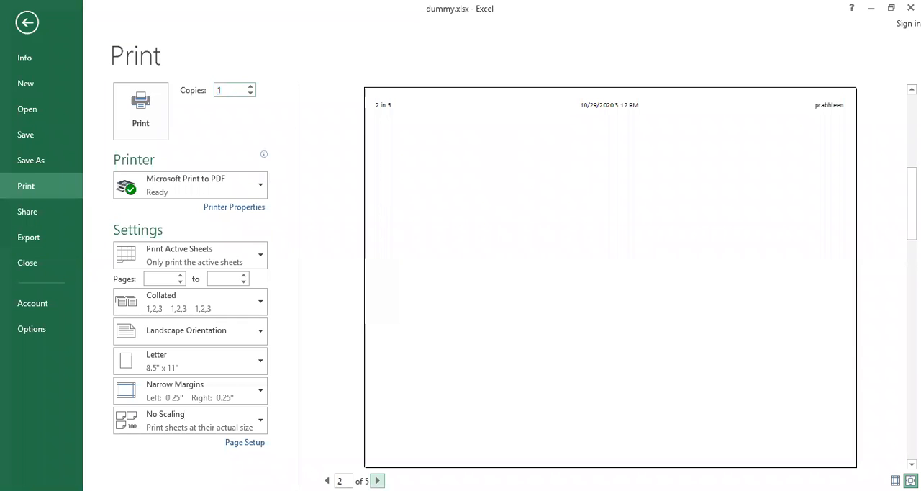
pyautogui.click(377, 481)
pyautogui.click(377, 480)
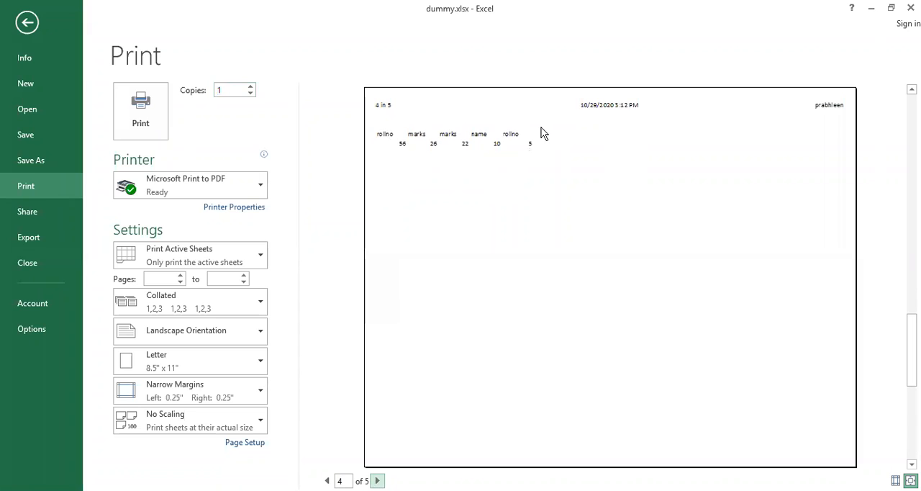
pyautogui.click(377, 481)
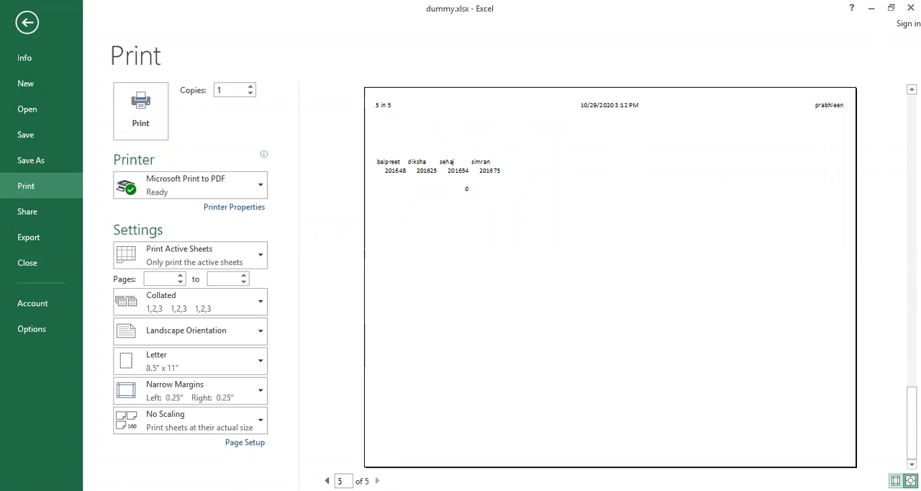
pyautogui.press('Escape')
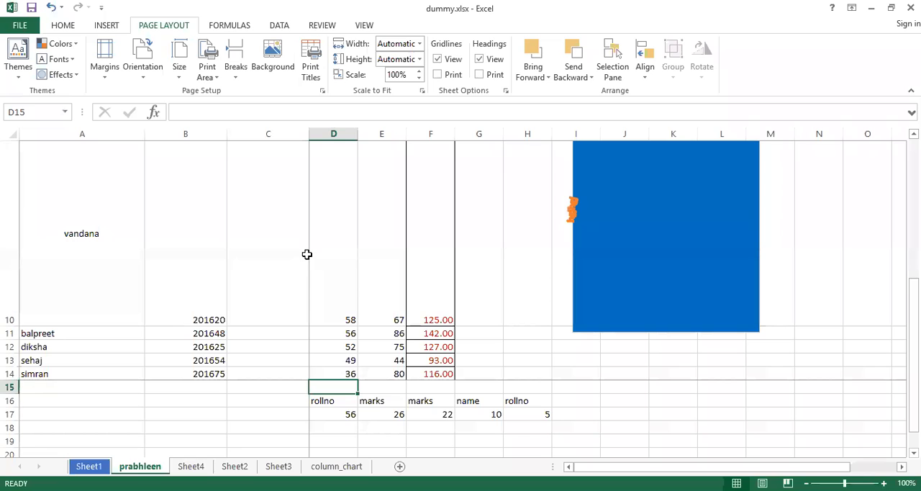
# Undo the page break inserted at cell D15.
pyautogui.scroll(3, 306, 252)
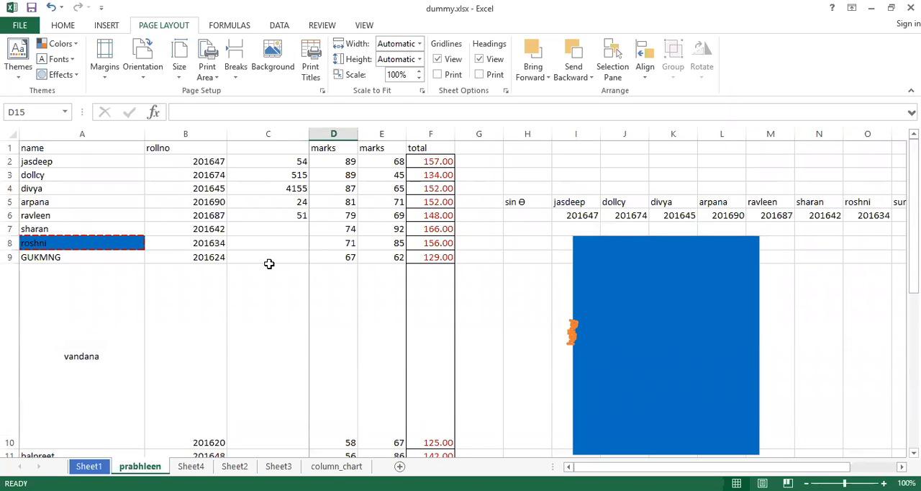
pyautogui.scroll(-3, 269, 263)
pyautogui.scroll(3, 269, 263)
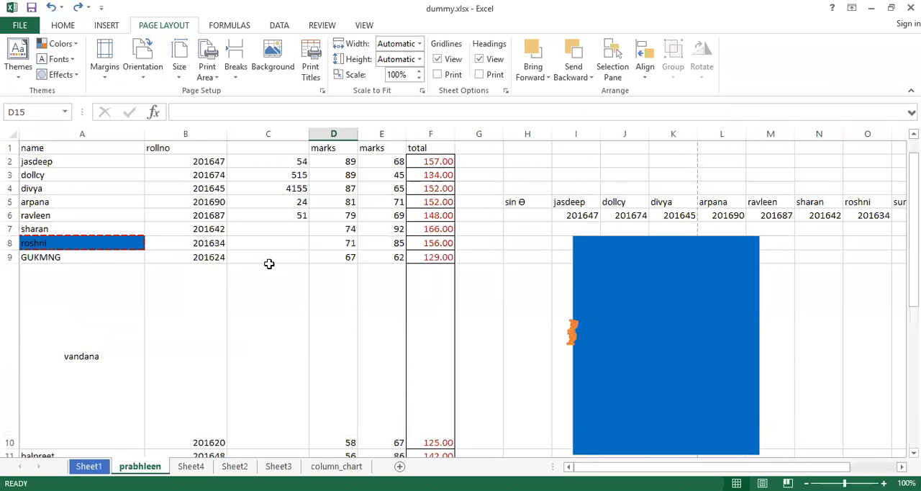
pyautogui.scroll(-4, 269, 263)
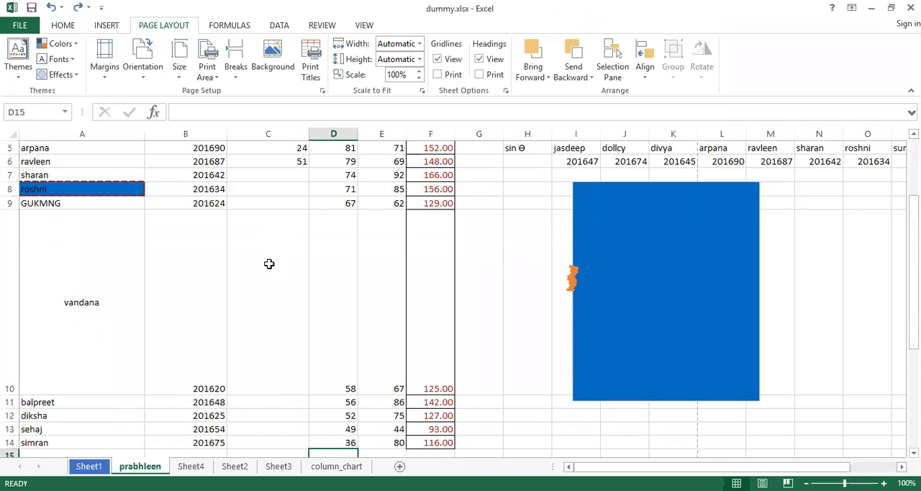
pyautogui.scroll(3, 269, 263)
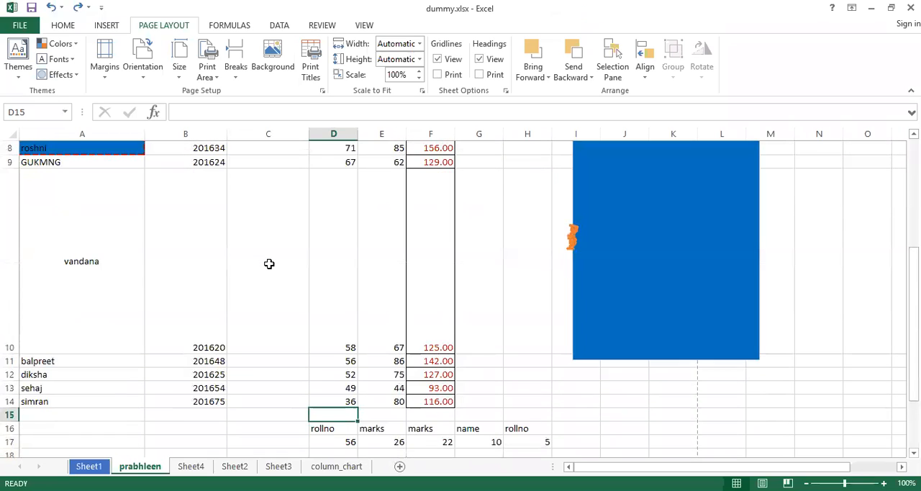
pyautogui.scroll(-2, 269, 263)
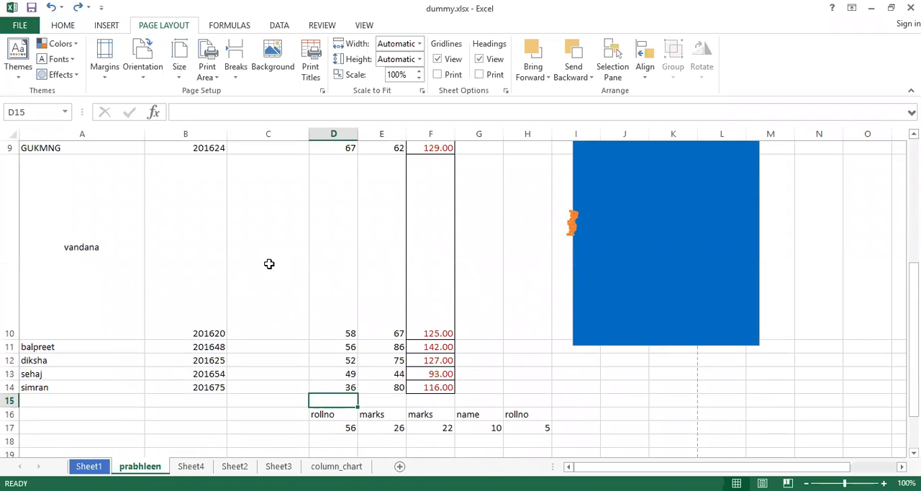
pyautogui.scroll(3, 270, 263)
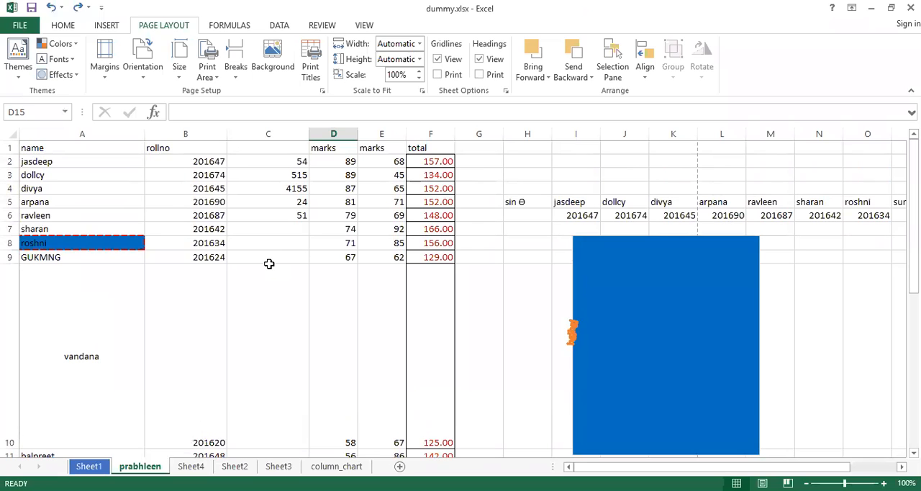
# Check the printout's pages in the print preview without the manual page break.
pyautogui.hotkey('ctrl', 'p')
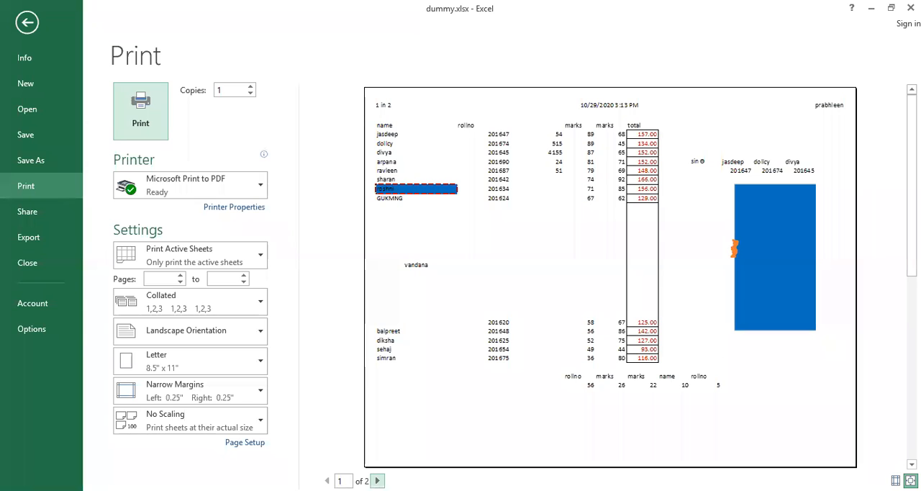
pyautogui.click(377, 481)
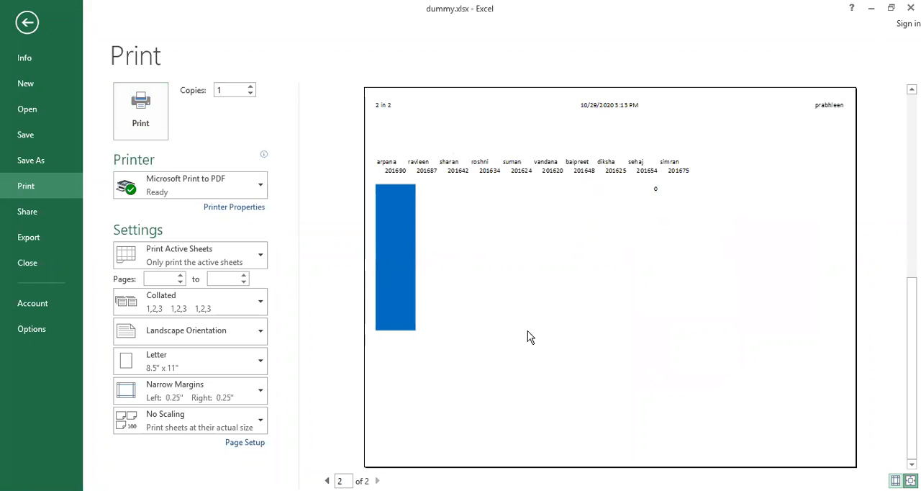
pyautogui.press('Escape')
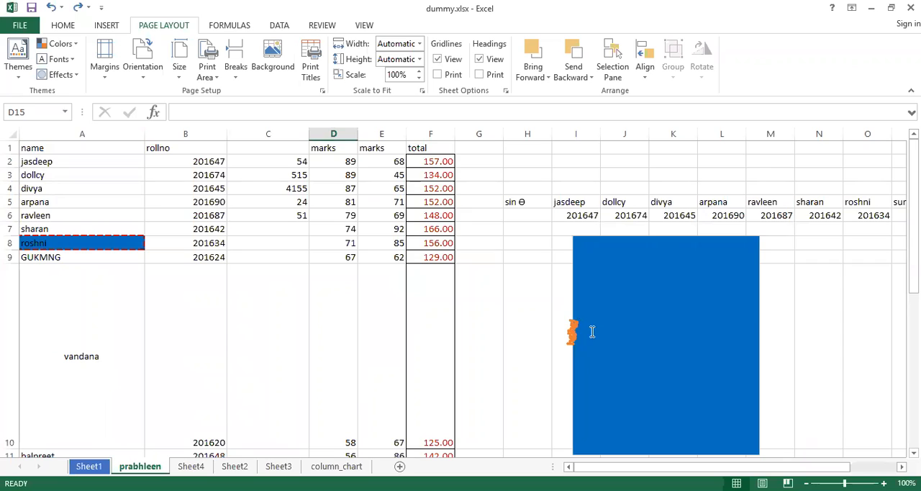
# Examine where the automatic page break lines fall beside and below the data on the sheet.
pyautogui.scroll(-3, 591, 331)
pyautogui.scroll(-4, 591, 331)
pyautogui.scroll(7, 591, 331)
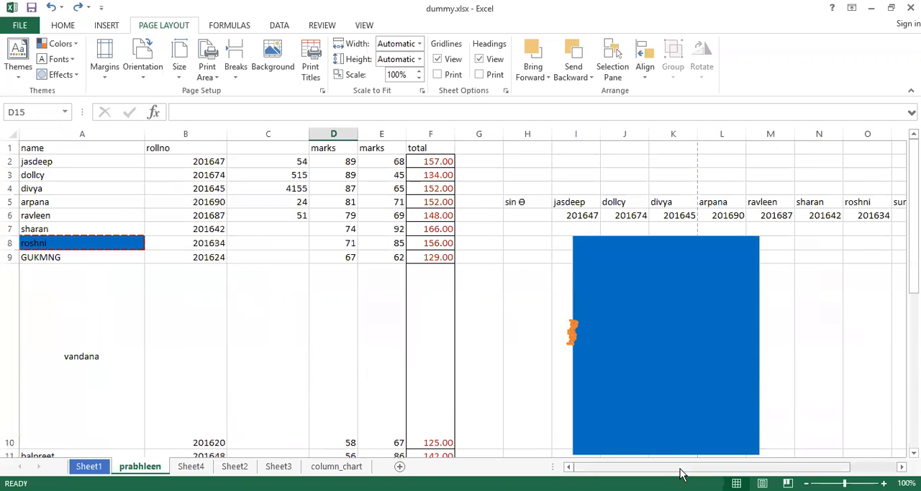
pyautogui.moveTo(682, 471)
pyautogui.mouseDown()
pyautogui.moveTo(818, 465)
pyautogui.moveTo(682, 470)
pyautogui.mouseUp()
pyautogui.scroll(-15, 385, 331)
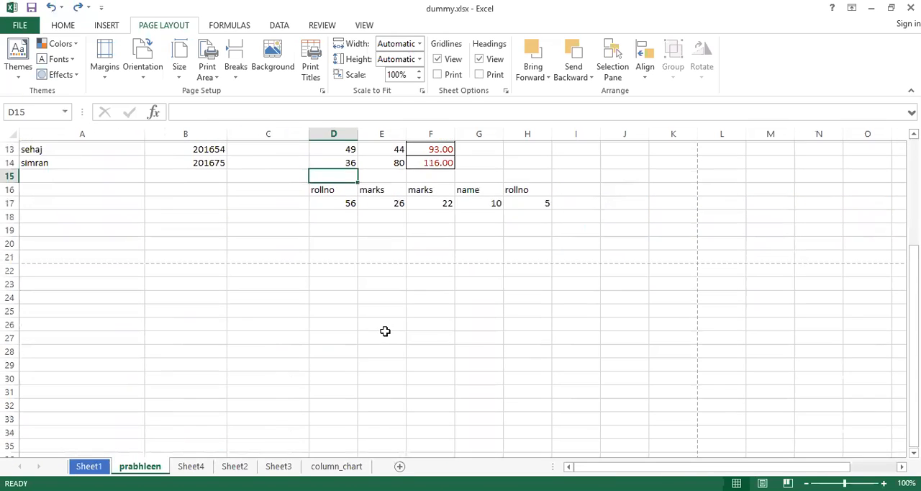
pyautogui.scroll(-5, 385, 331)
pyautogui.scroll(20, 385, 331)
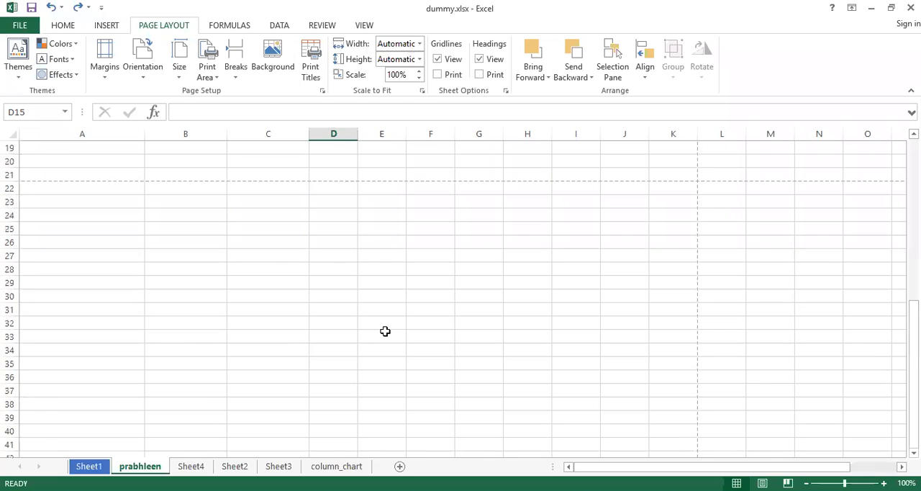
pyautogui.moveTo(594, 471); pyautogui.dragTo(797, 459)
# Go to cell A1, jump to the sheet's last used cell, and look over the extent of the data.
pyautogui.click(56, 156)
pyautogui.press('Home')
pyautogui.press('Up')
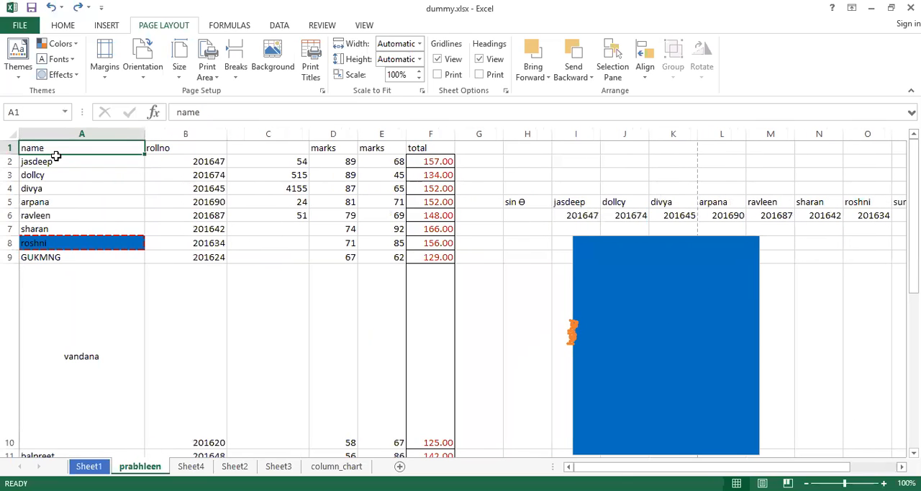
pyautogui.hotkey('ctrl', 'End')
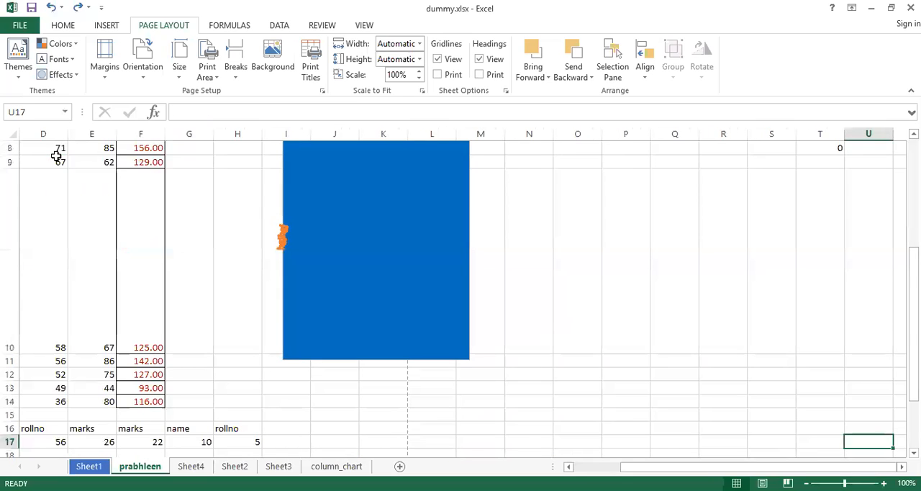
pyautogui.scroll(3, 56, 156)
pyautogui.scroll(-6, 56, 156)
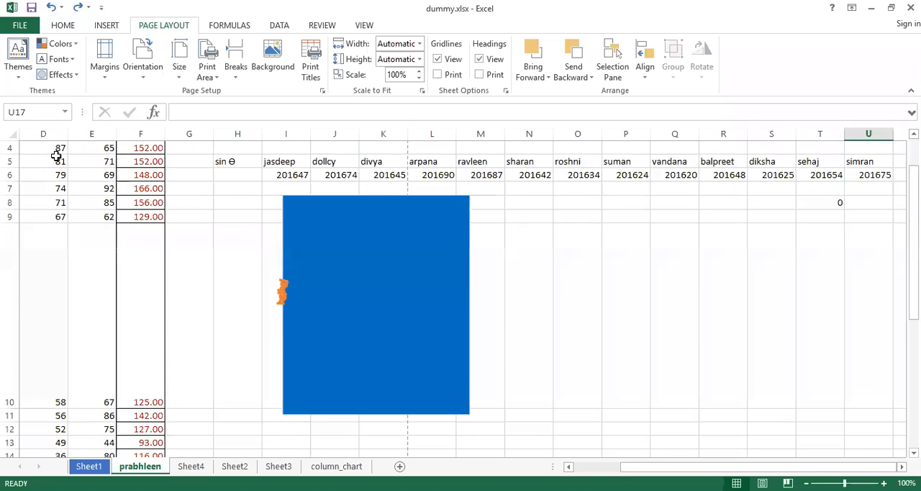
pyautogui.scroll(1, 56, 156)
pyautogui.scroll(-4, 56, 157)
pyautogui.scroll(9, 56, 156)
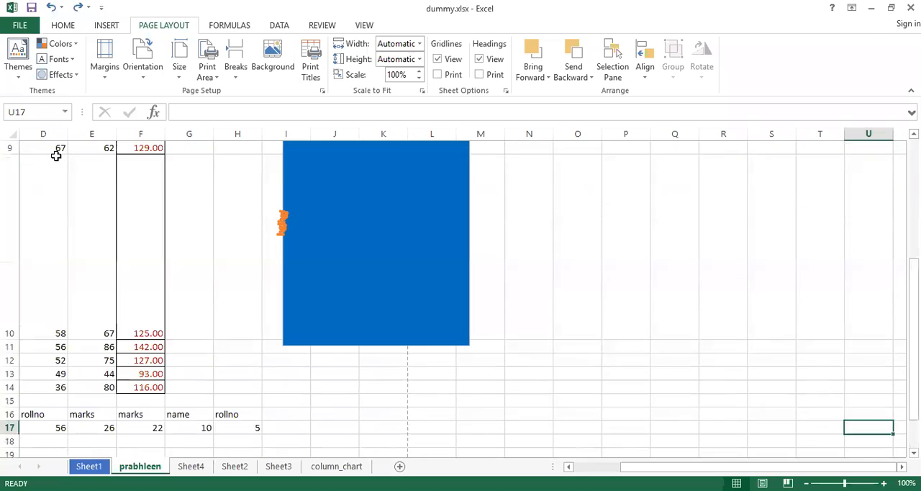
# Compare the first and second pages in the print preview with the data range on the sheet.
pyautogui.hotkey('ctrl', 'p')
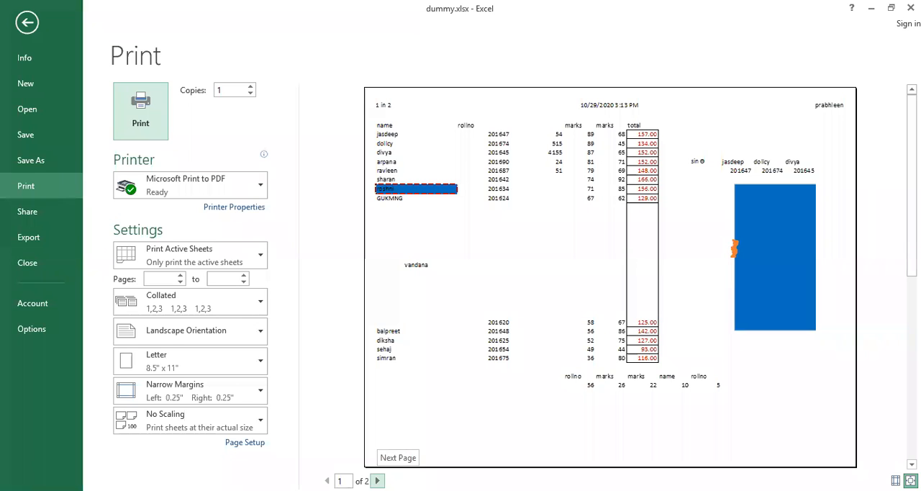
pyautogui.click(377, 481)
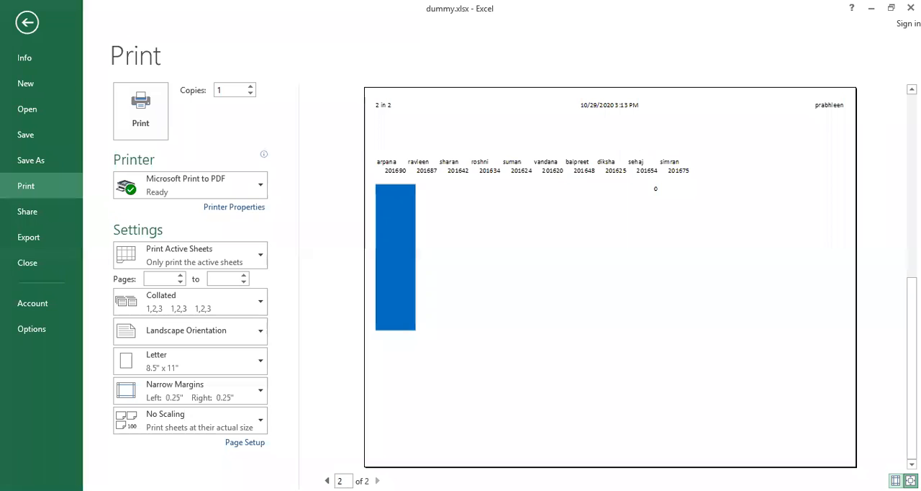
pyautogui.press('Escape')
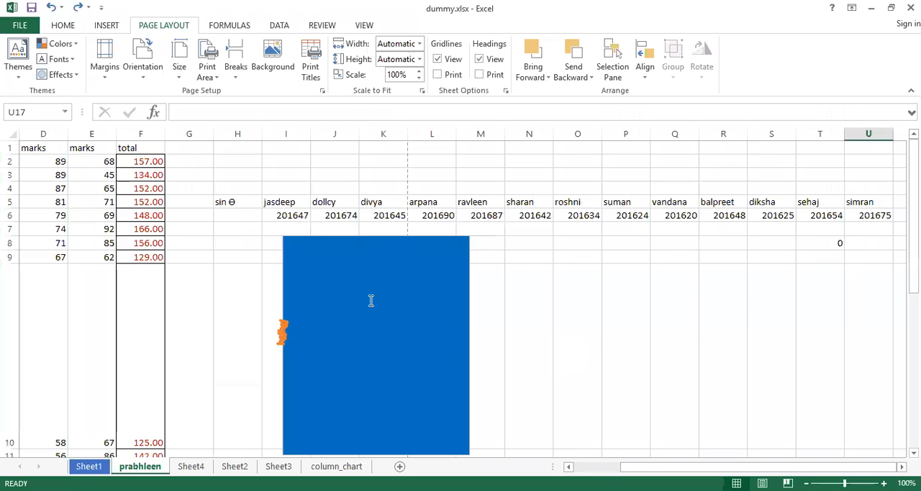
# Examine the automatic page boundary between columns K and L, selecting cells L5, K1 and L1 beside it.
pyautogui.click(429, 202)
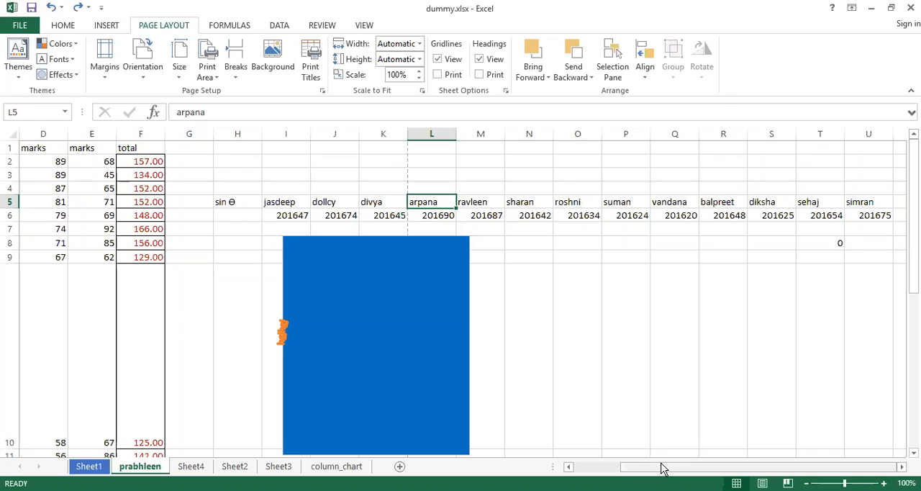
pyautogui.moveTo(663, 468); pyautogui.dragTo(602, 473)
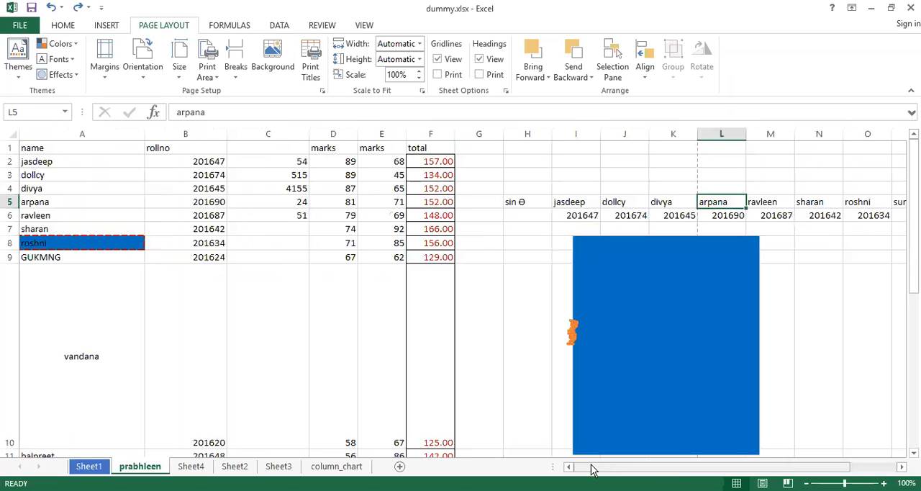
pyautogui.moveTo(506, 352); pyautogui.dragTo(400, 298)
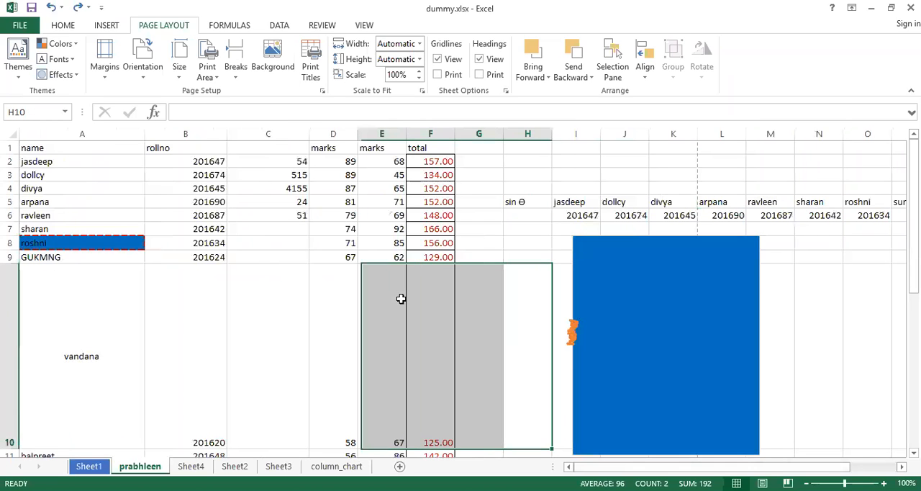
pyautogui.click(335, 207)
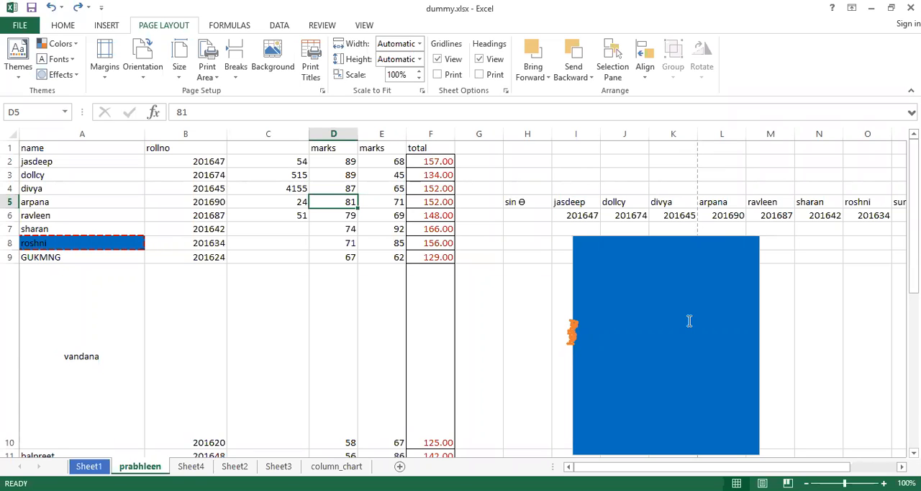
pyautogui.scroll(-3, 689, 321)
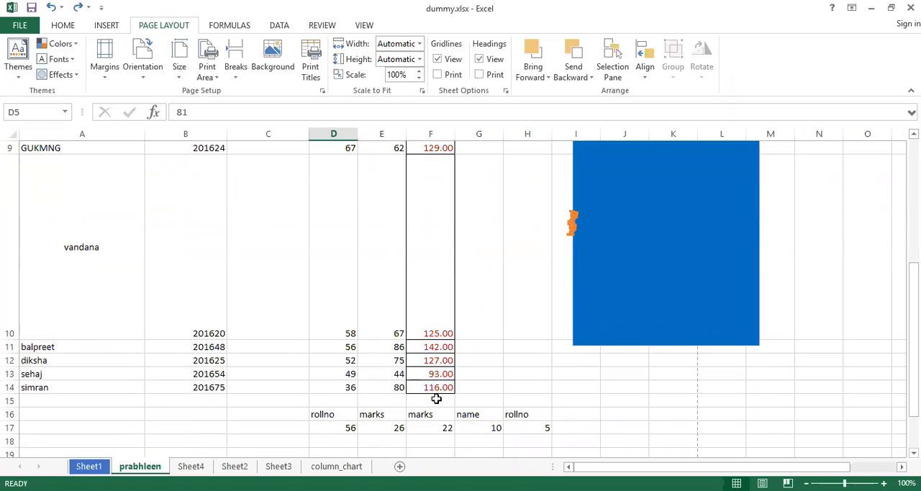
pyautogui.scroll(3, 434, 399)
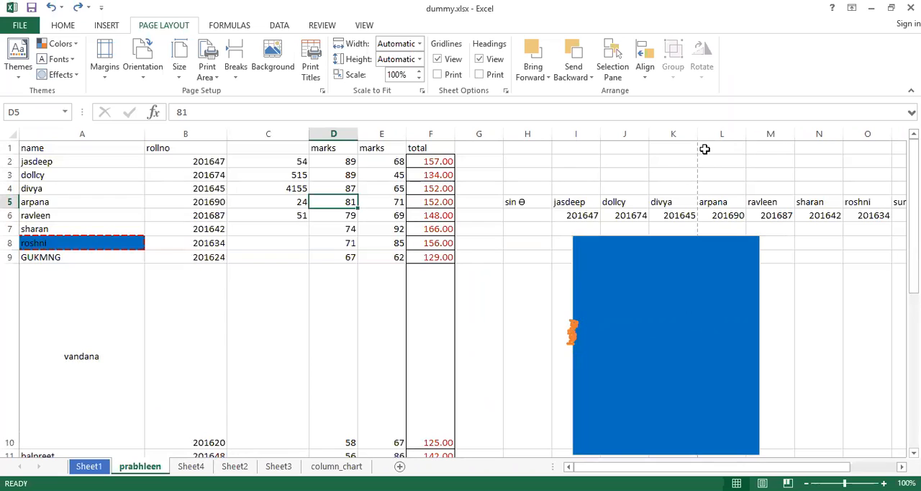
pyautogui.click(678, 146)
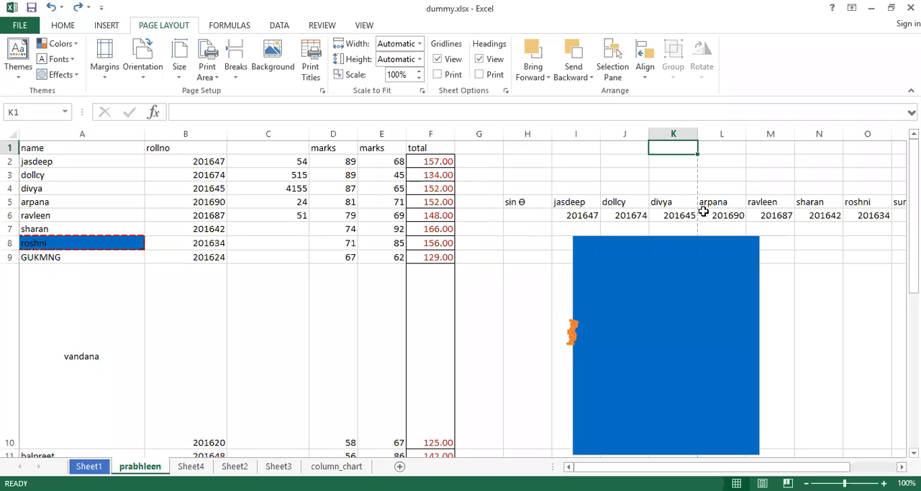
pyautogui.click(718, 147)
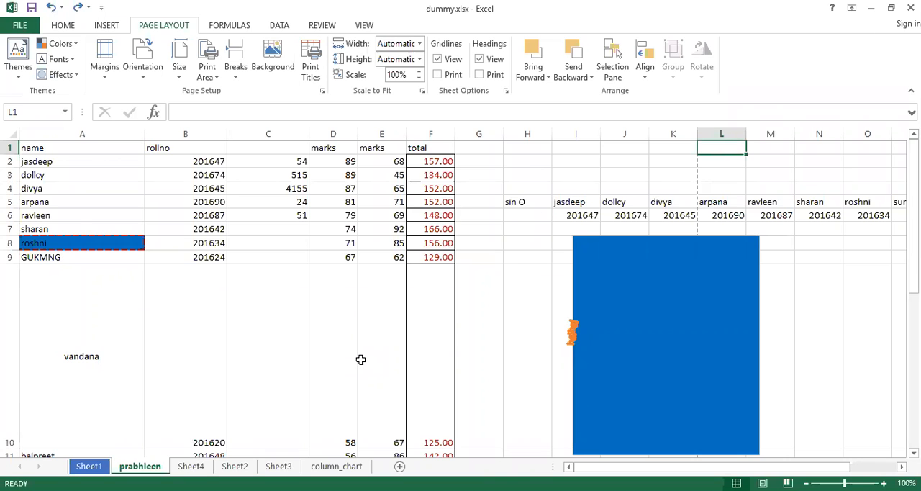
# Insert a page break at cell D15 and look over how it divides the sheet.
pyautogui.scroll(-5, 361, 359)
pyautogui.scroll(1, 353, 351)
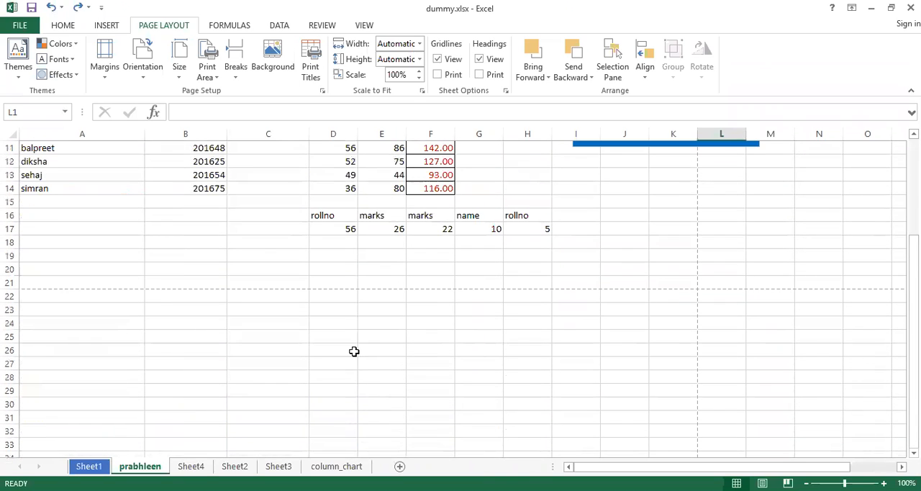
pyautogui.click(340, 203)
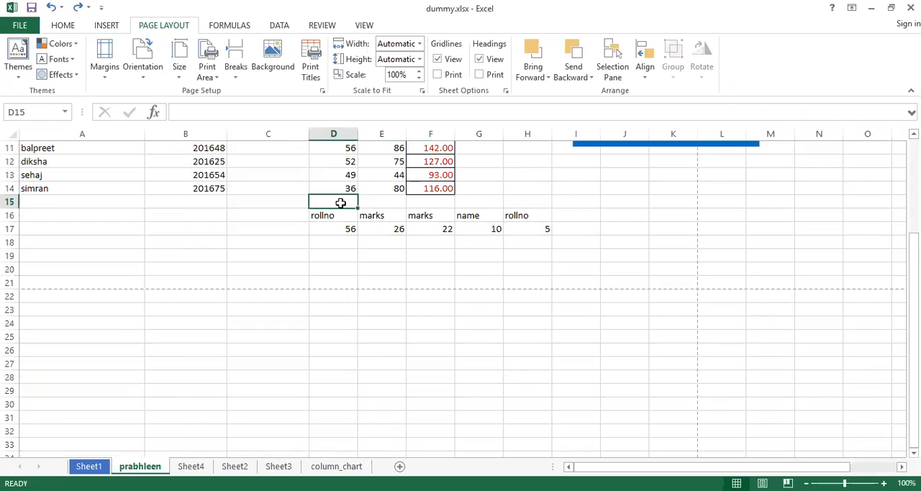
pyautogui.click(235, 72)
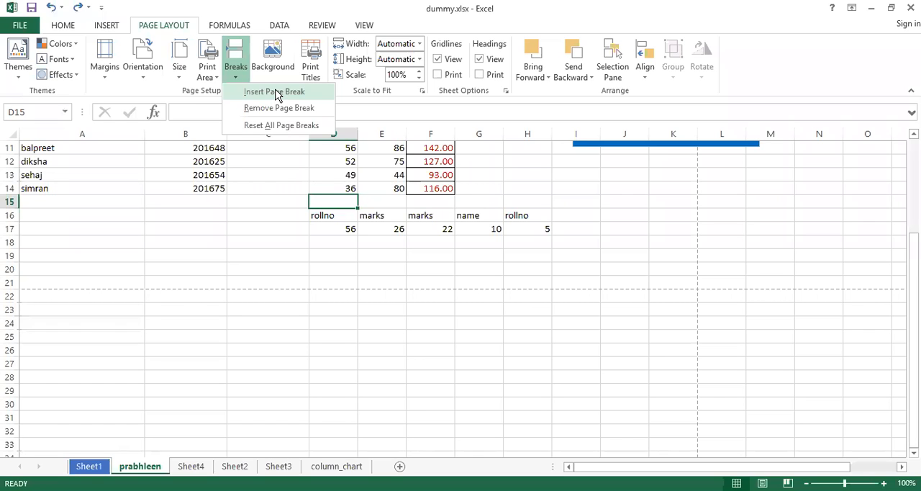
pyautogui.click(277, 92)
pyautogui.scroll(1, 382, 333)
pyautogui.scroll(-2, 382, 334)
pyautogui.scroll(1, 382, 334)
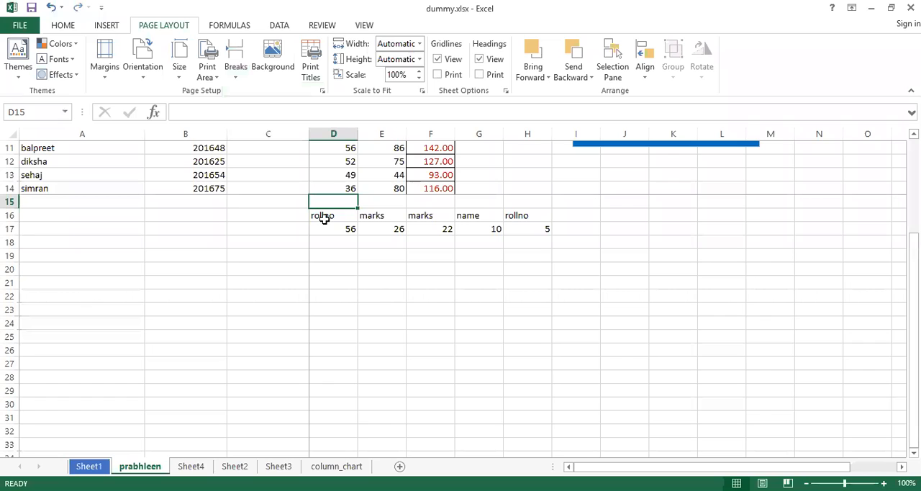
# Reset all page breaks on the sheet, and insert a page break at cell D15 again.
pyautogui.click(237, 79)
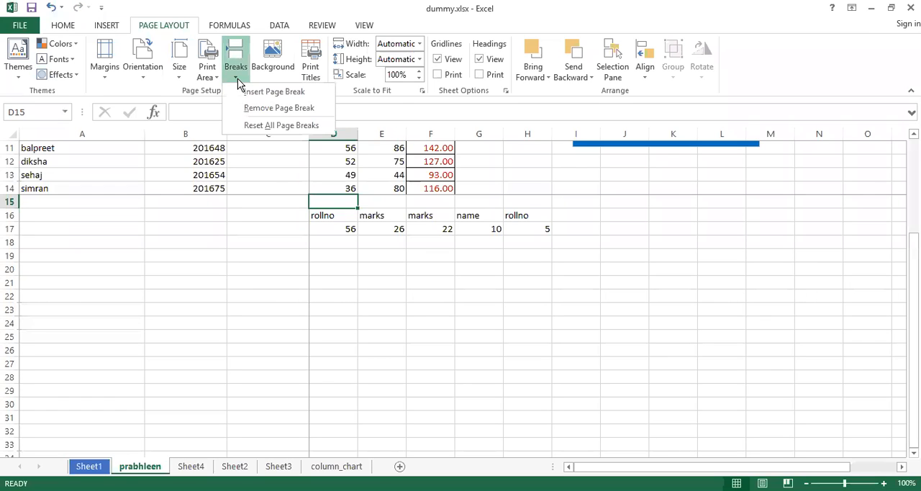
pyautogui.click(271, 126)
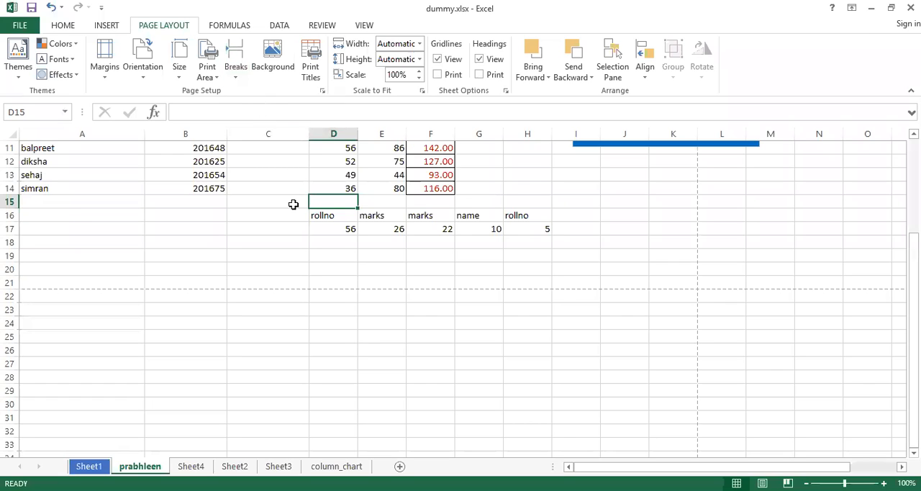
pyautogui.click(236, 77)
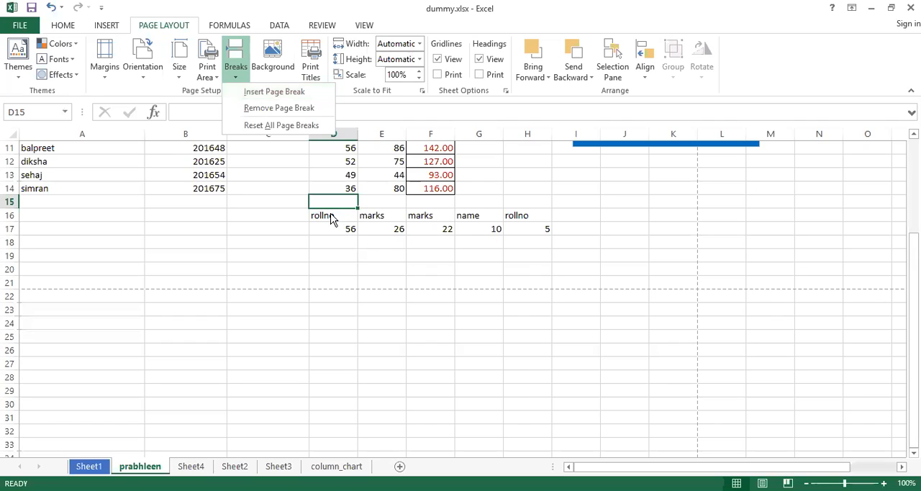
pyautogui.click(271, 97)
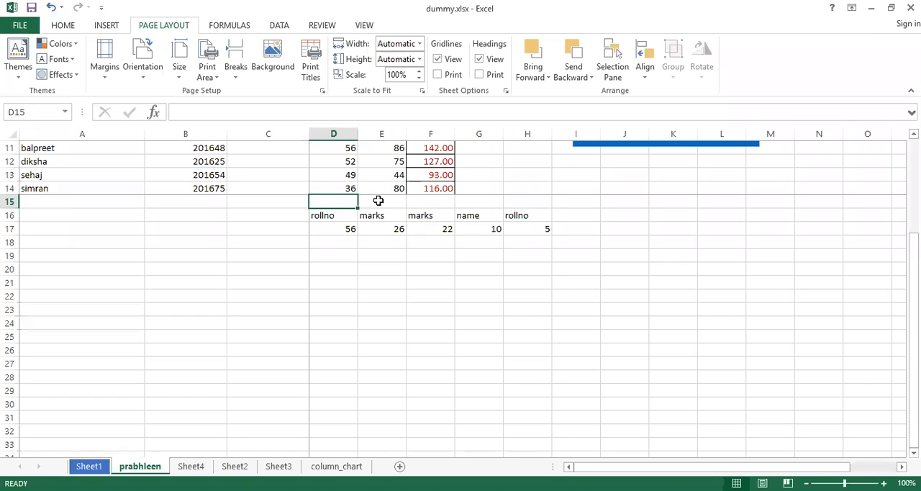
# Examine the page sections around the inserted breaks by selecting cells B13, E13, O12, B19 and F18.
pyautogui.click(166, 174)
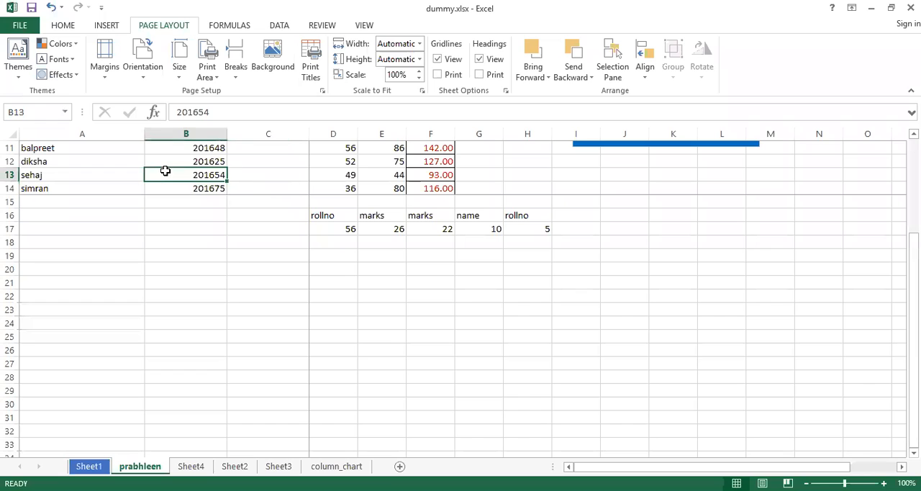
pyautogui.click(392, 173)
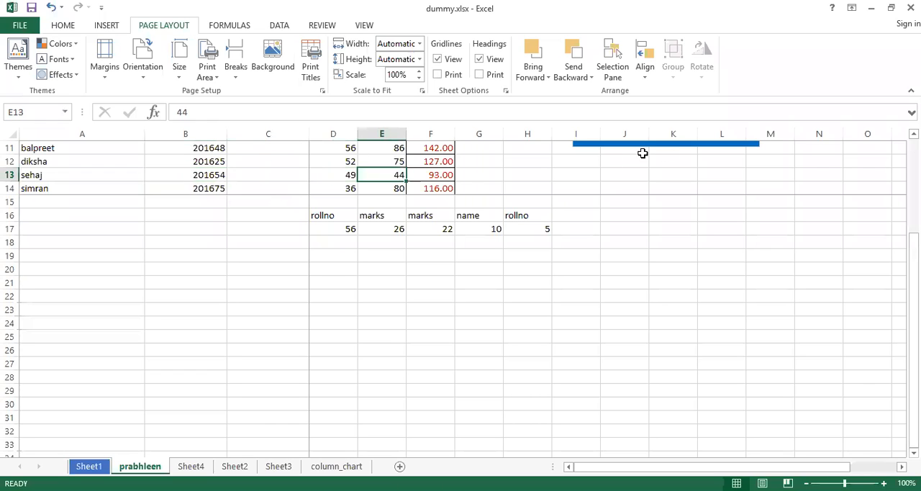
pyautogui.click(877, 162)
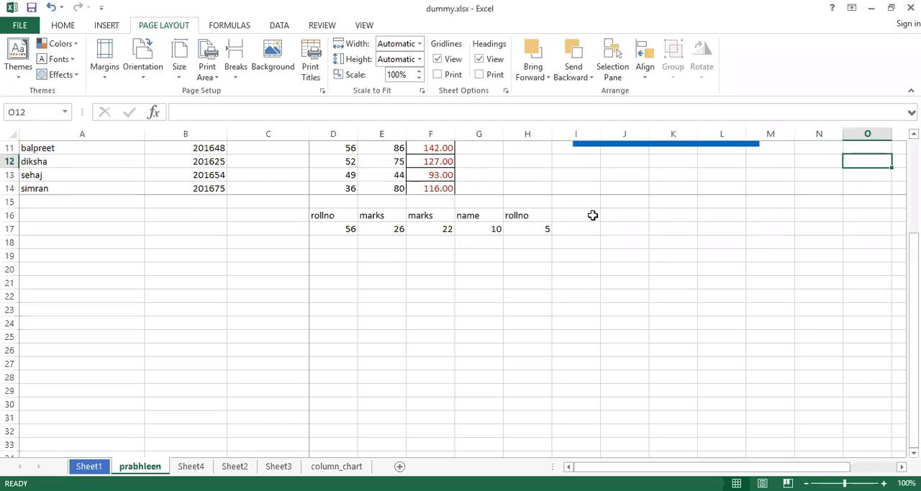
pyautogui.click(177, 249)
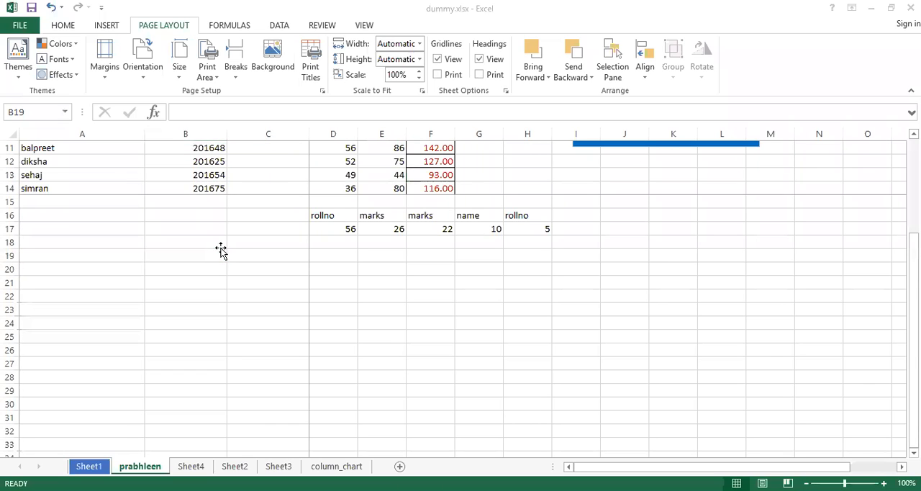
pyautogui.click(409, 240)
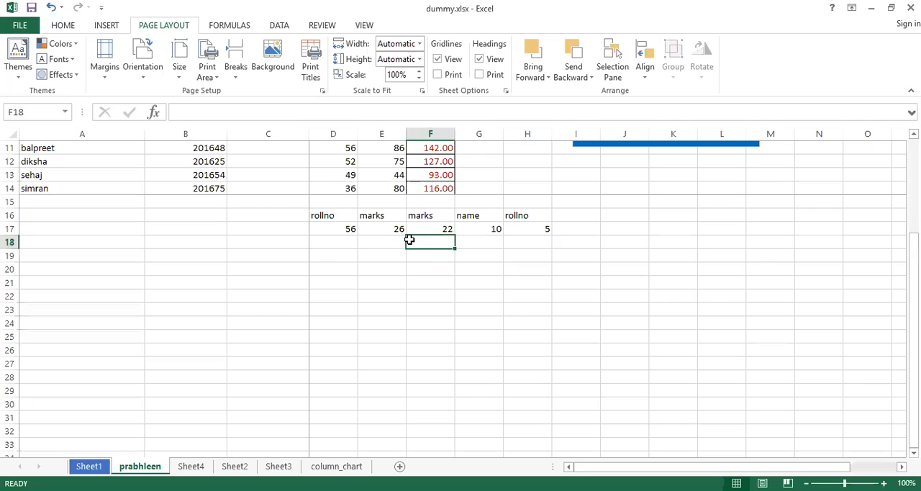
# Reset all page breaks on the sheet.
pyautogui.click(236, 63)
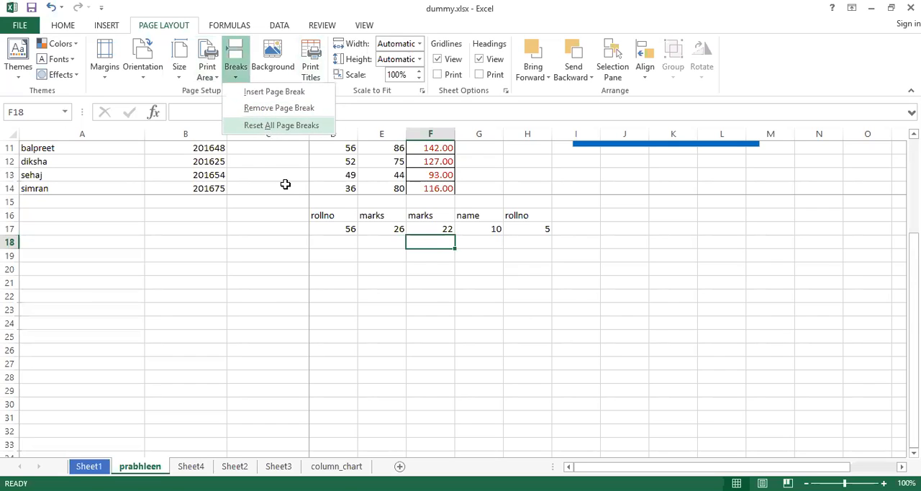
pyautogui.click(262, 126)
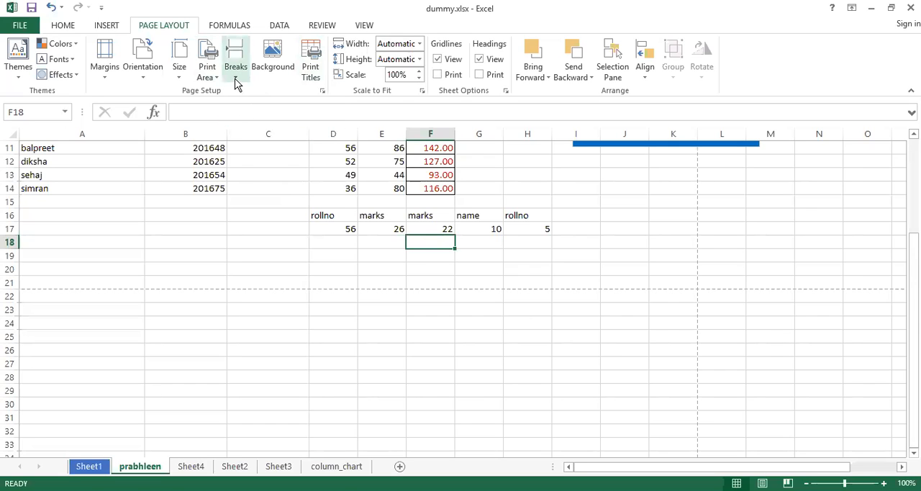
pyautogui.click(236, 80)
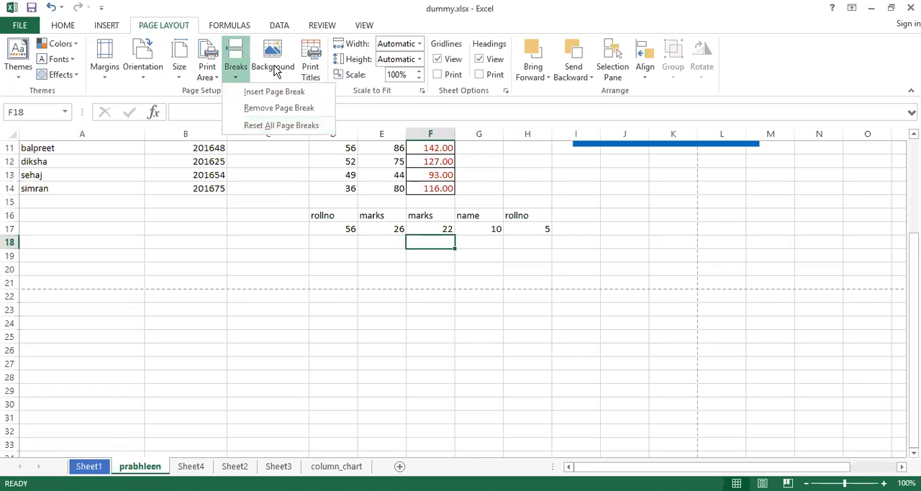
pyautogui.click(236, 66)
# Insert a page break at cell D15 and remove it with Remove Page Break.
pyautogui.click(327, 201)
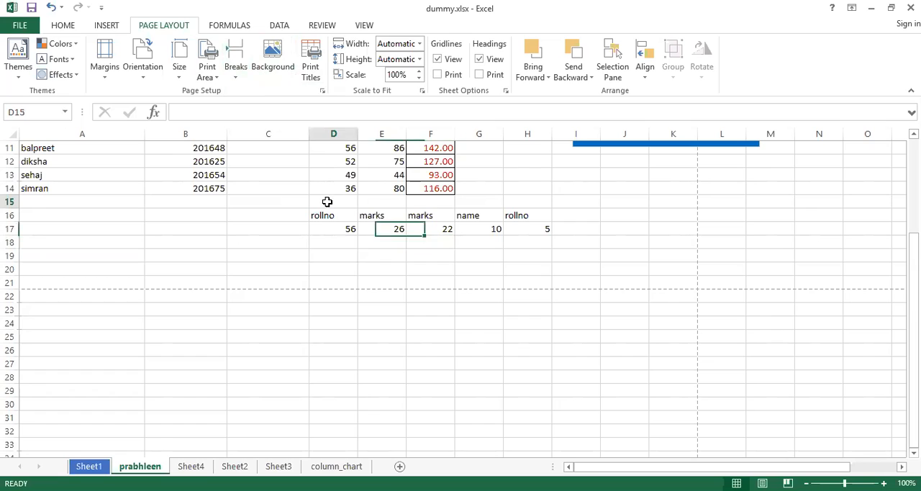
pyautogui.click(236, 72)
pyautogui.click(250, 95)
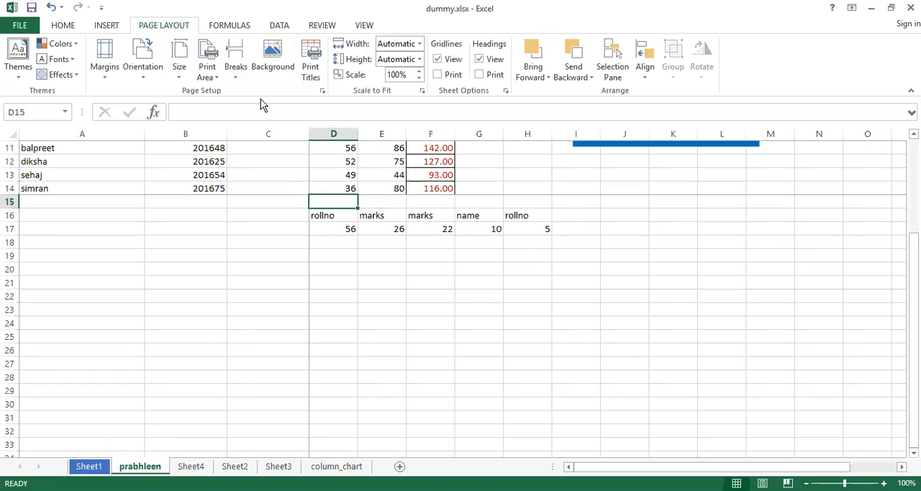
pyautogui.click(233, 73)
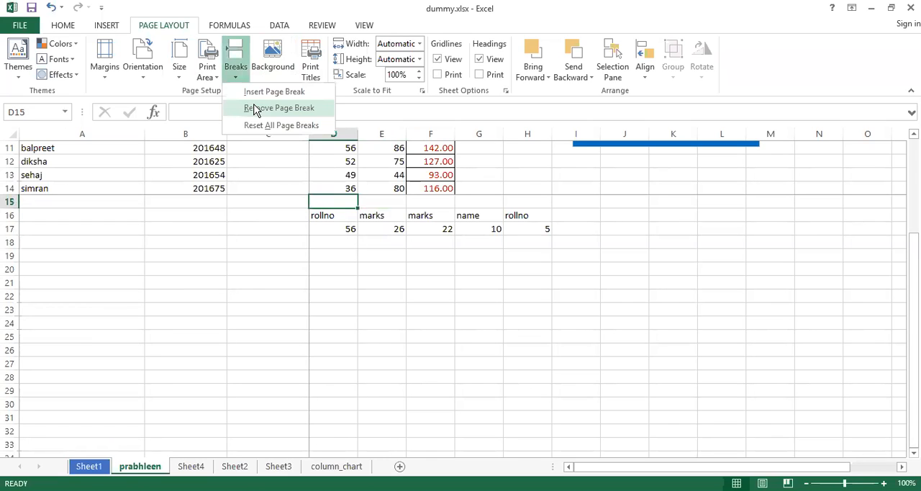
pyautogui.click(255, 108)
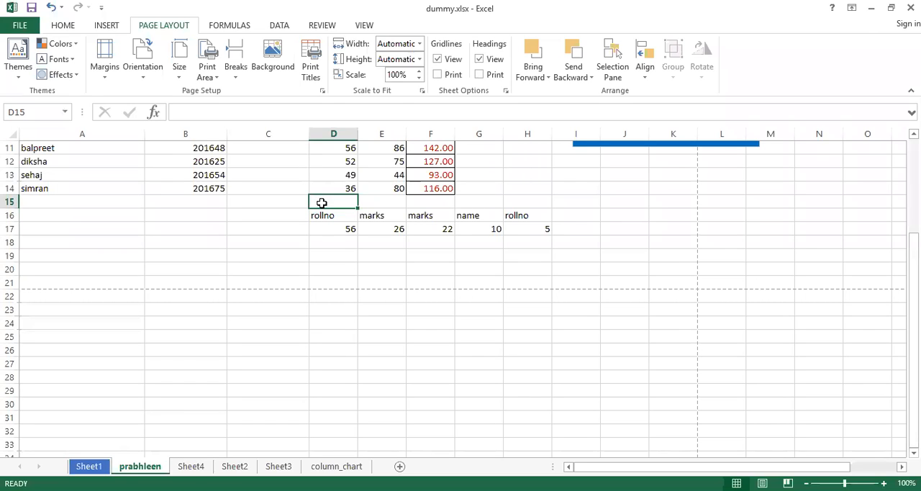
# Set Screenshot (28).png from the Screenshots picture folder as the sheet background.
pyautogui.click(272, 63)
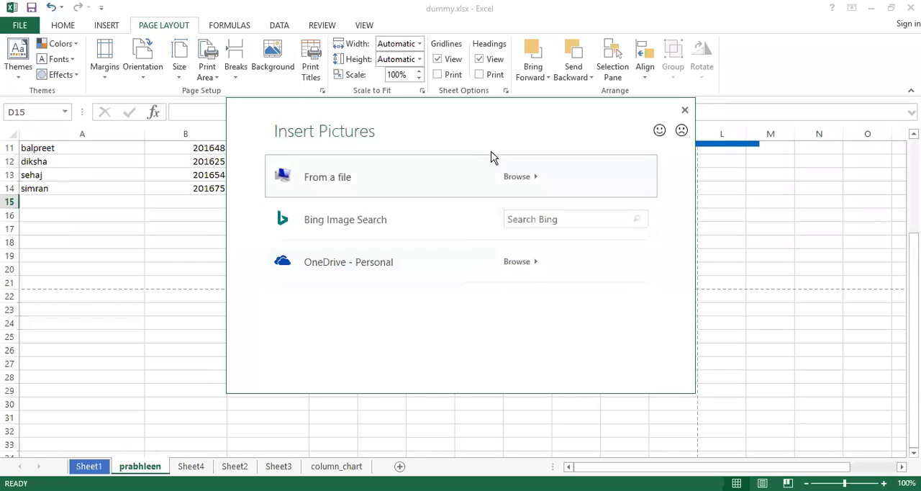
pyautogui.click(517, 179)
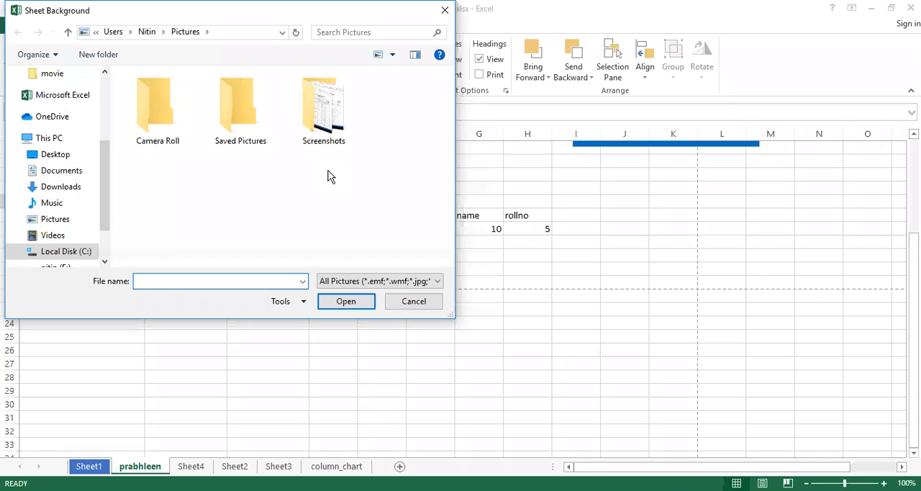
pyautogui.doubleClick(324, 126)
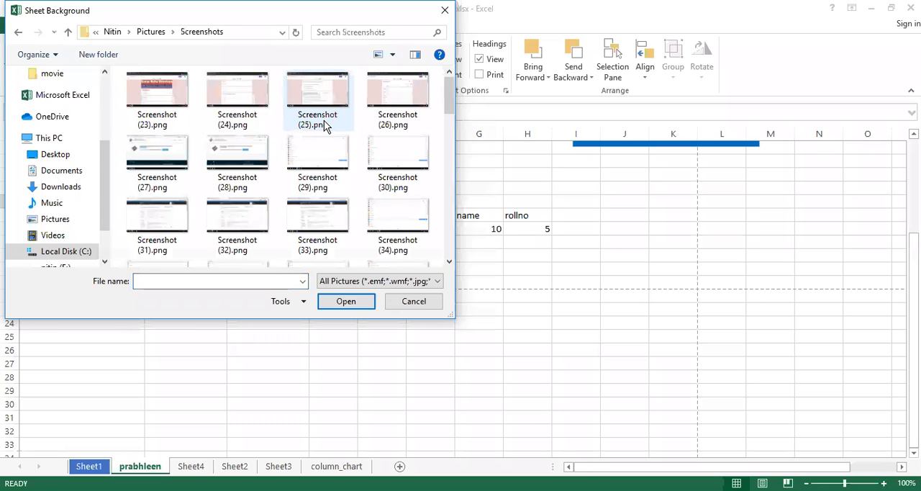
pyautogui.doubleClick(245, 150)
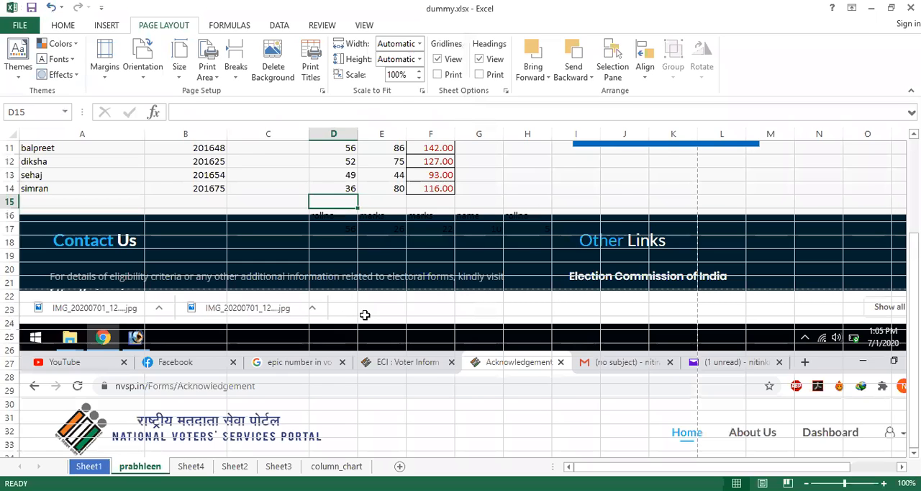
# Look over the background picture behind the sheet's data, and undo adding it.
pyautogui.scroll(4, 365, 315)
pyautogui.scroll(-8, 365, 314)
pyautogui.scroll(-5, 365, 315)
pyautogui.scroll(12, 365, 314)
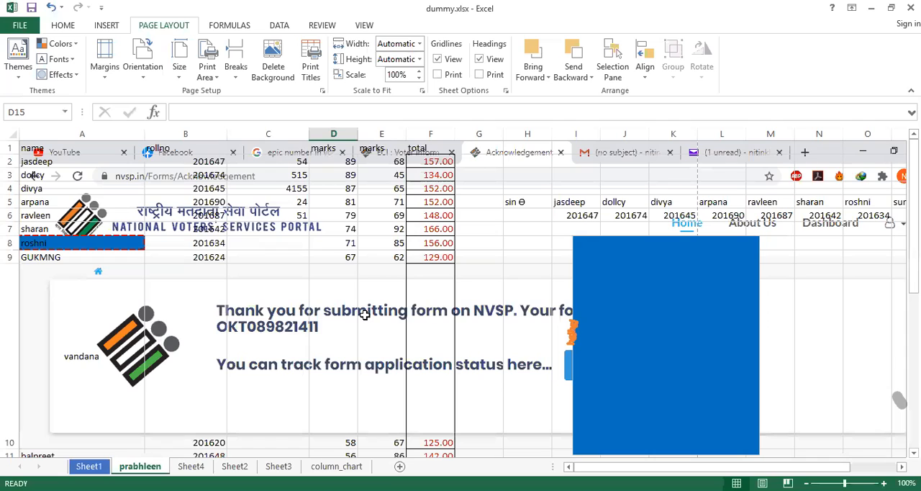
pyautogui.scroll(-3, 364, 315)
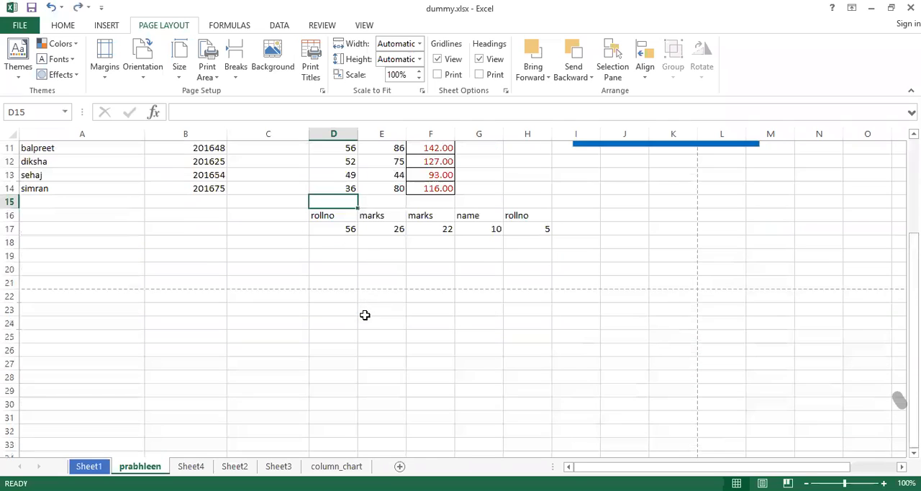
# Open the Print Titles settings, review the print area, repeat rows and repeat columns options, and close them unchanged.
pyautogui.click(313, 72)
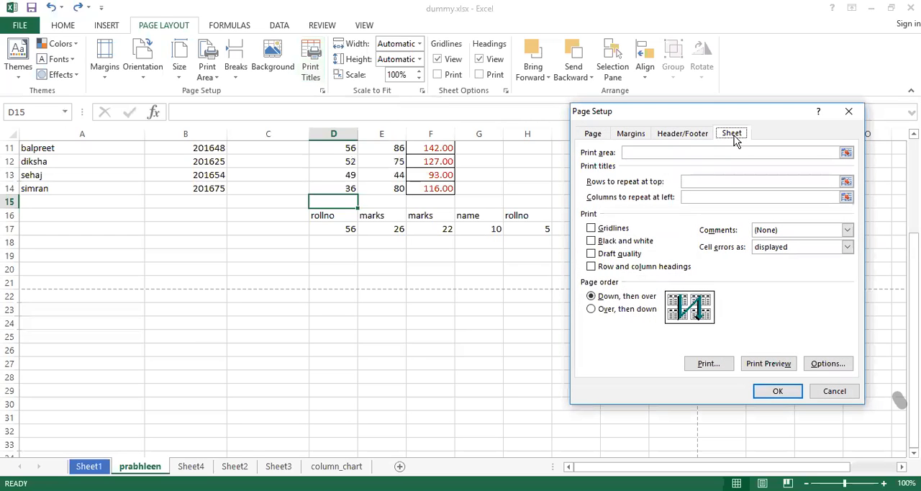
pyautogui.click(849, 111)
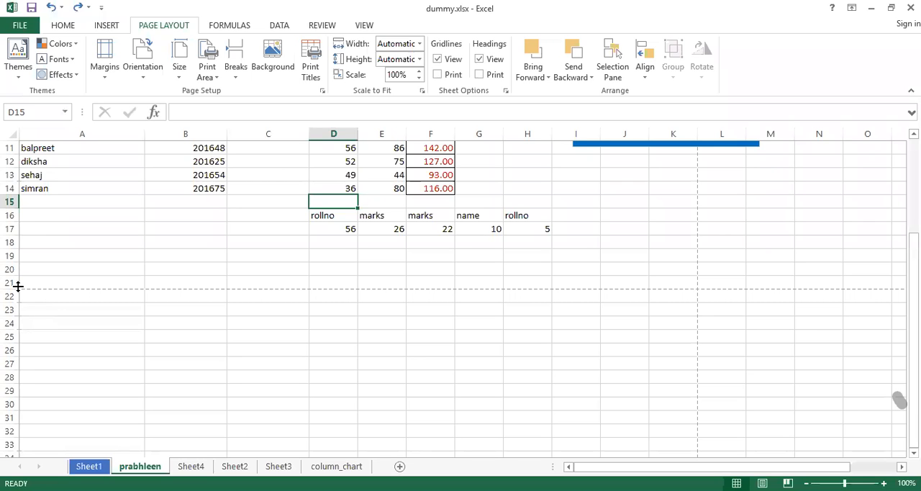
# Select the header cells A1:F1 and make their text bold.
pyautogui.scroll(1, 18, 286)
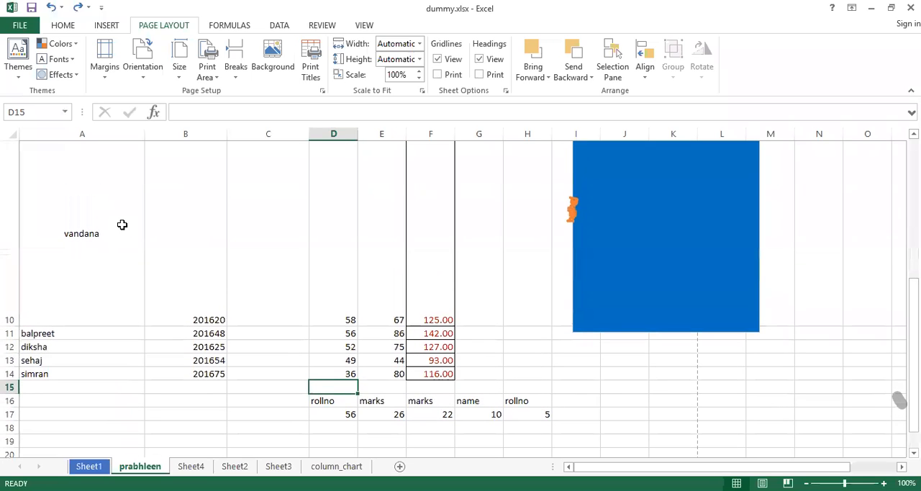
pyautogui.scroll(3, 122, 224)
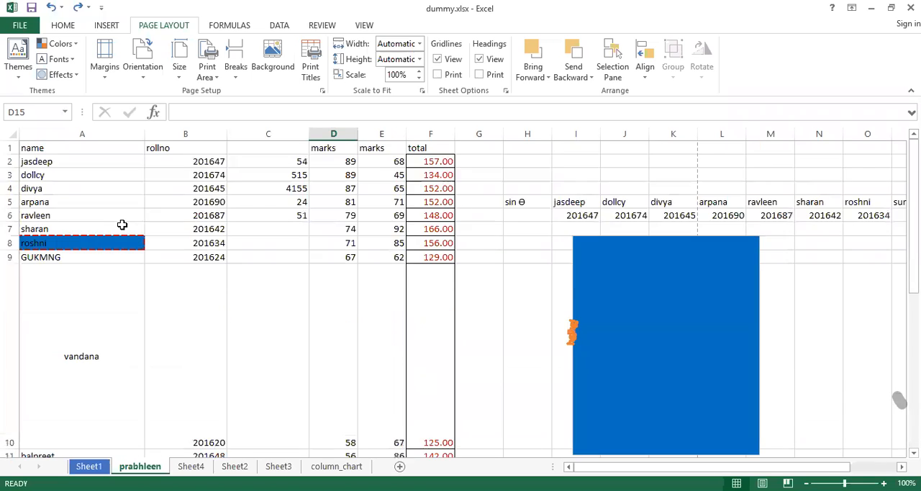
pyautogui.click(45, 147)
pyautogui.moveTo(153, 148); pyautogui.dragTo(427, 132)
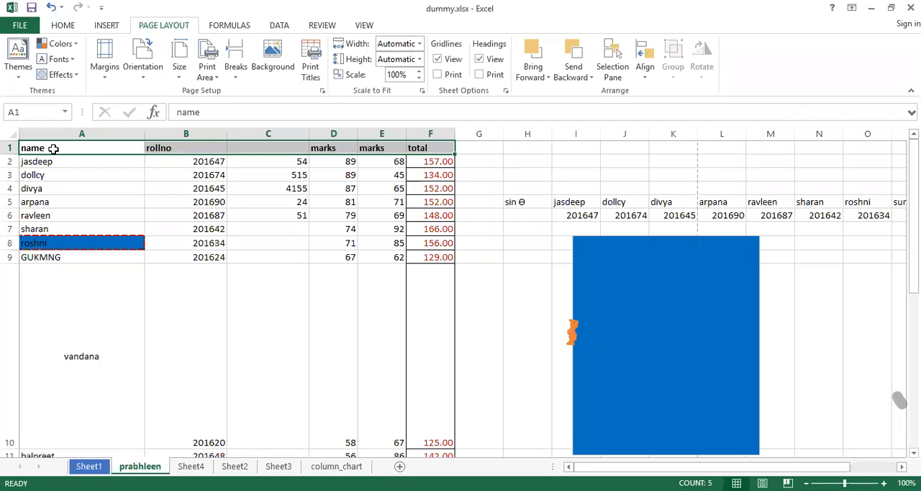
pyautogui.rightClick(103, 247)
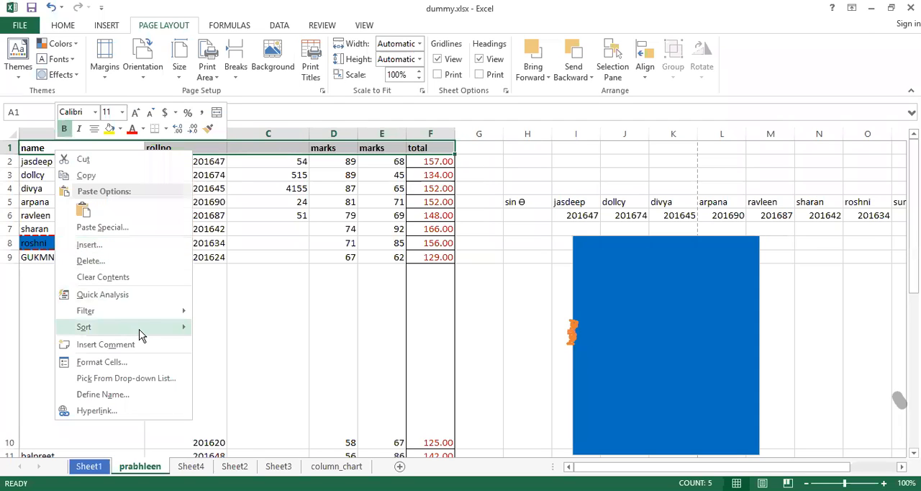
pyautogui.click(274, 270)
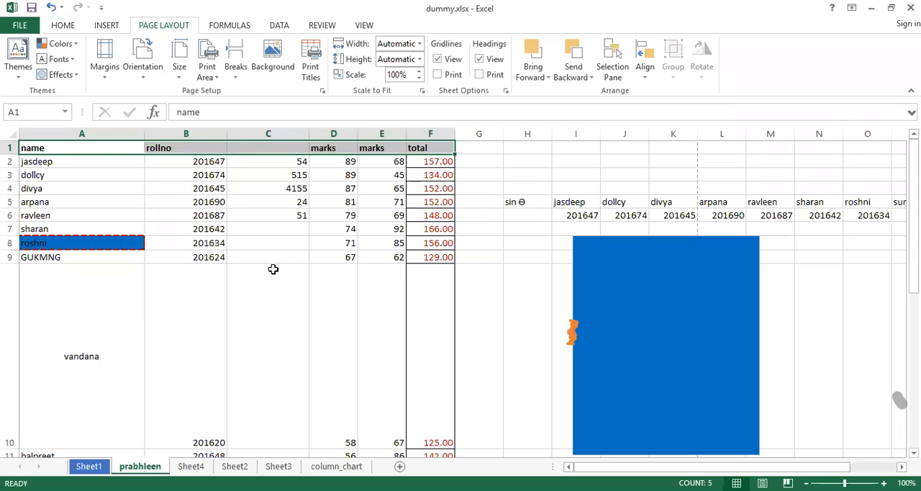
# Open the Print Titles settings and pick row 1 as the row to repeat at the top of printed pages.
pyautogui.click(310, 72)
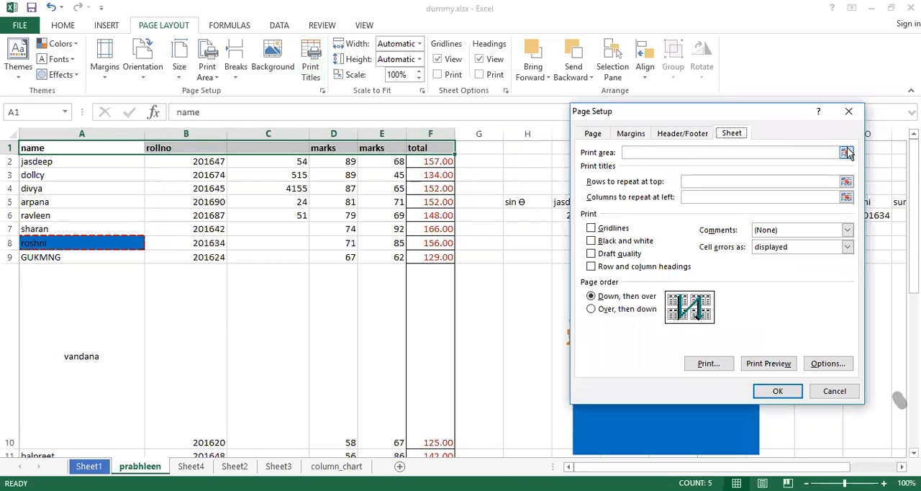
pyautogui.click(846, 151)
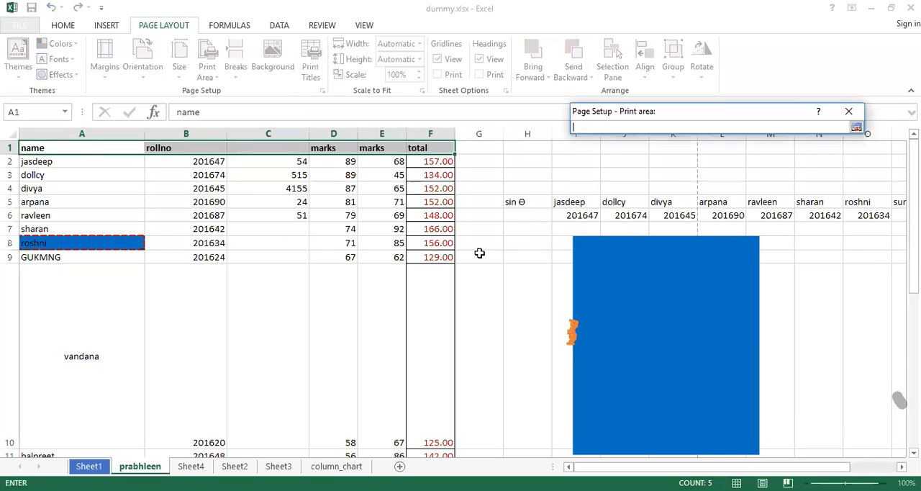
pyautogui.click(848, 111)
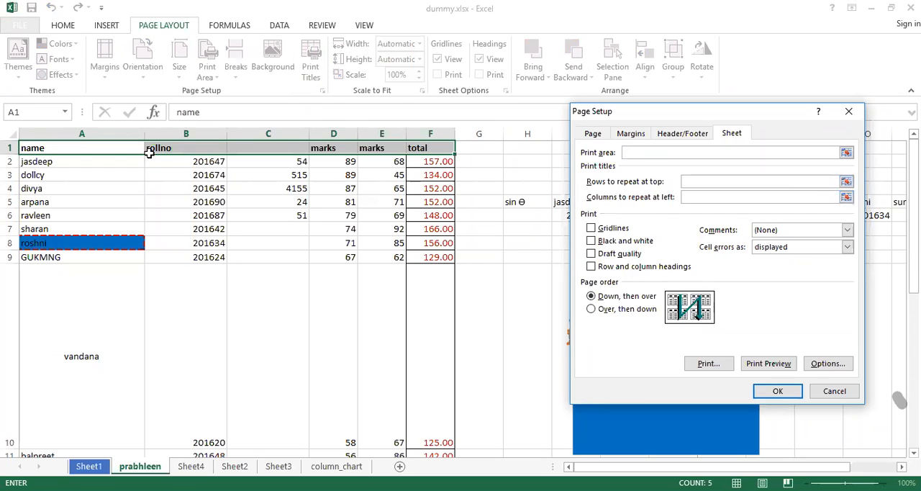
pyautogui.click(846, 183)
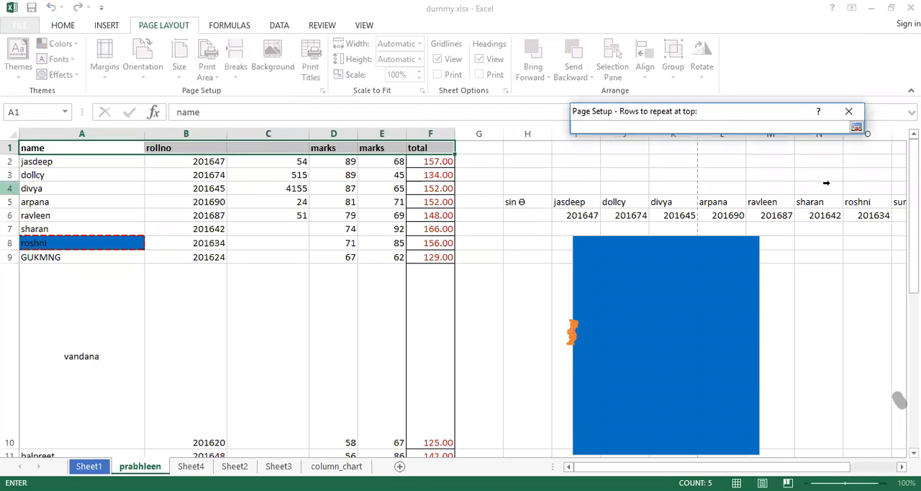
pyautogui.click(64, 146)
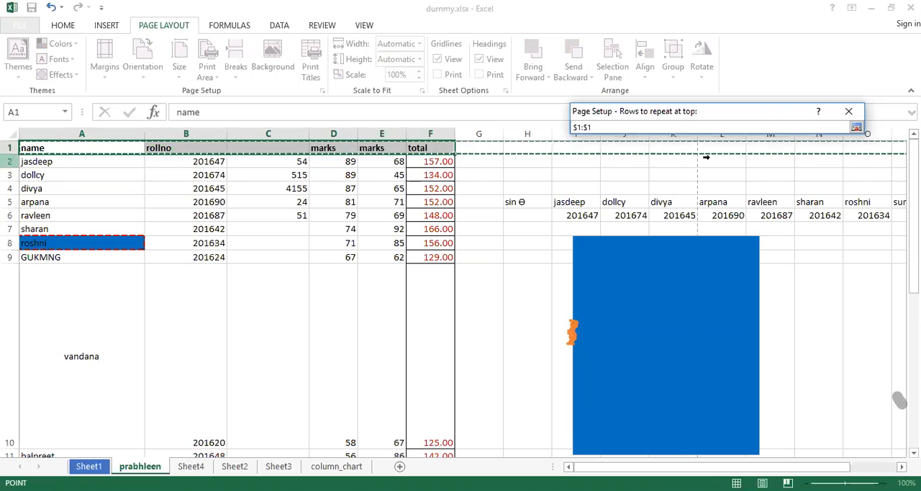
pyautogui.click(856, 128)
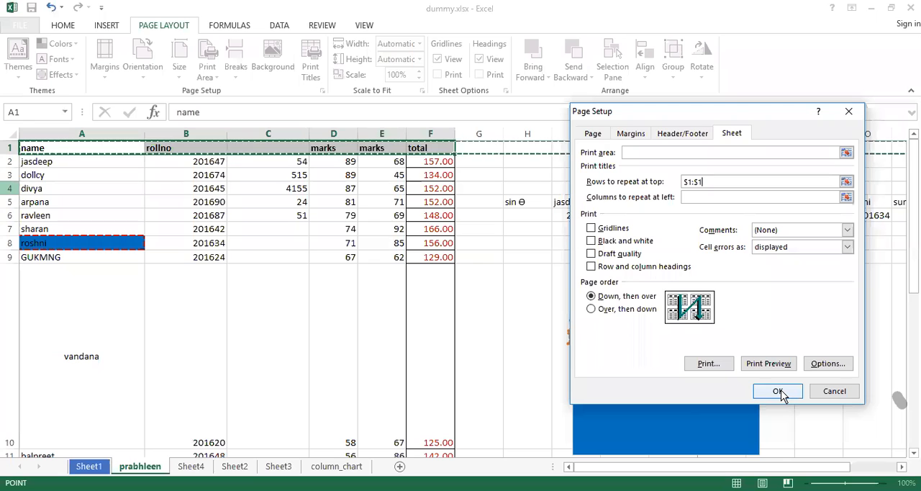
# Try rows 1 to 6 as the repeating rows, return to row 1 only, and cancel the page setup changes.
pyautogui.click(724, 181)
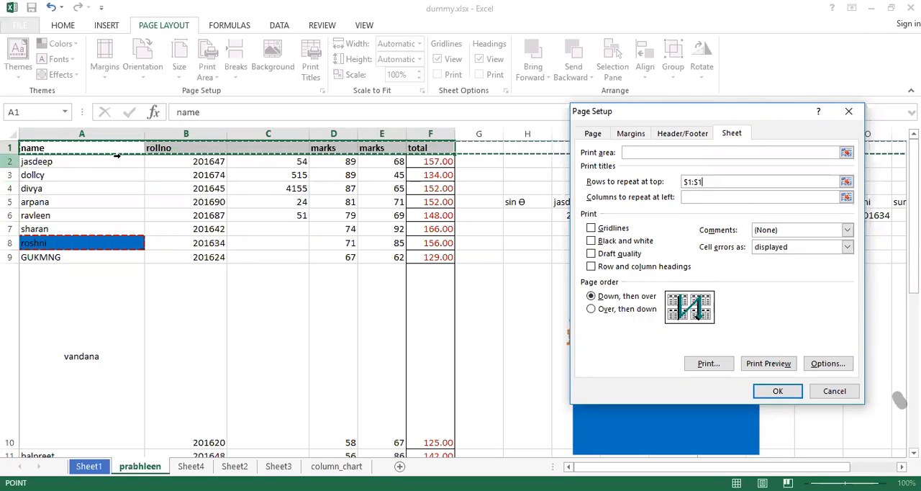
pyautogui.moveTo(65, 148); pyautogui.dragTo(456, 147)
pyautogui.click(10, 161)
pyautogui.click(10, 148)
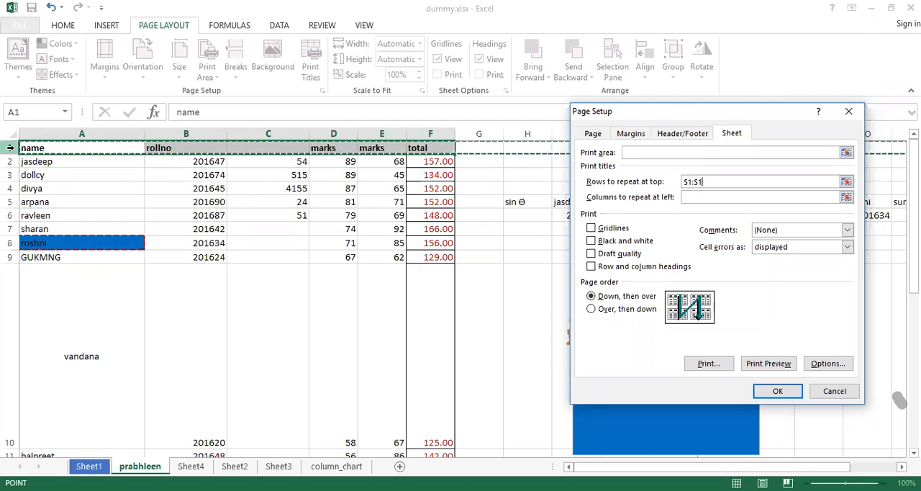
pyautogui.click(29, 147)
pyautogui.moveTo(29, 147); pyautogui.dragTo(29, 214)
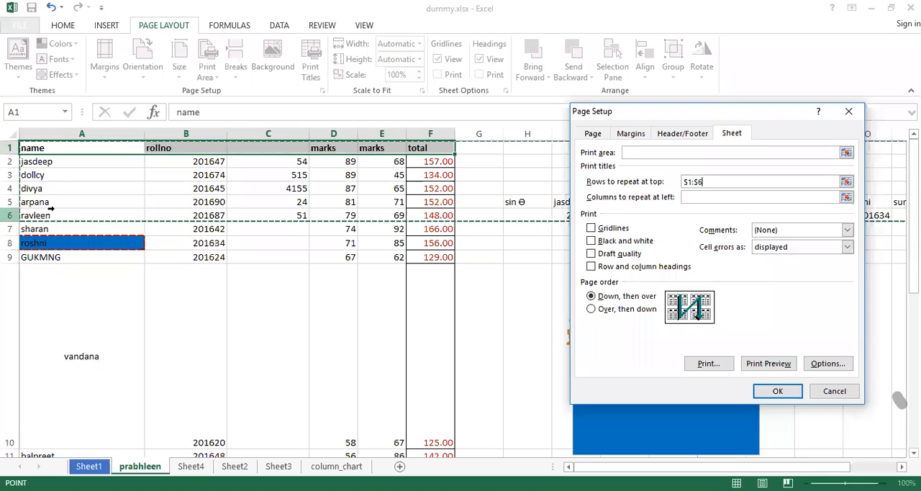
pyautogui.click(43, 147)
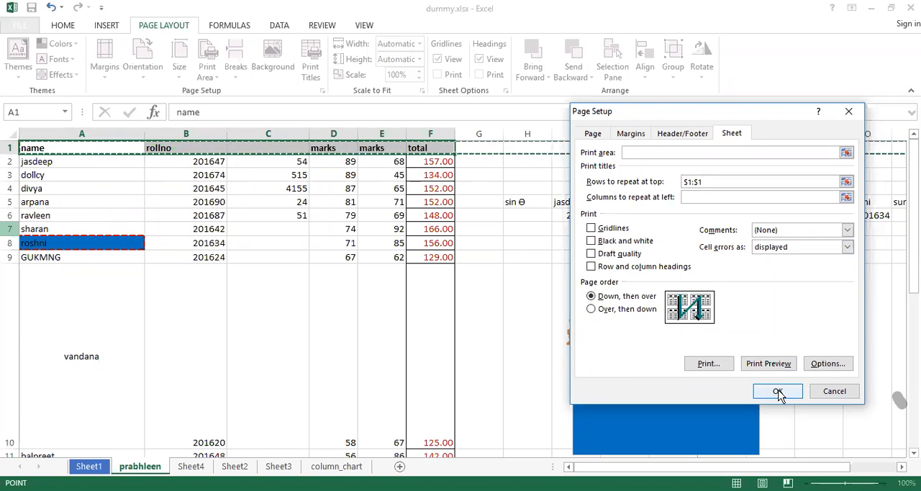
pyautogui.click(832, 394)
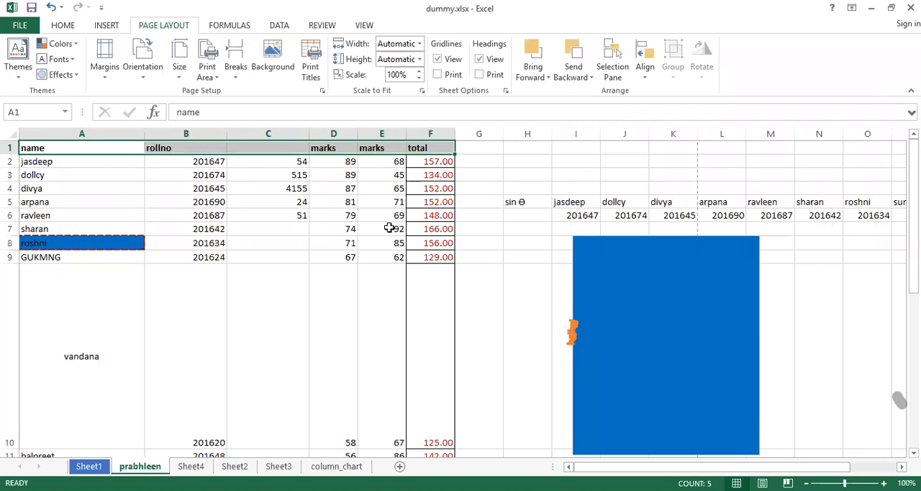
# Switch the print settings to Portrait Orientation and page through the print preview before returning to the sheet.
pyautogui.click(253, 215)
pyautogui.hotkey('ctrl', 'p')
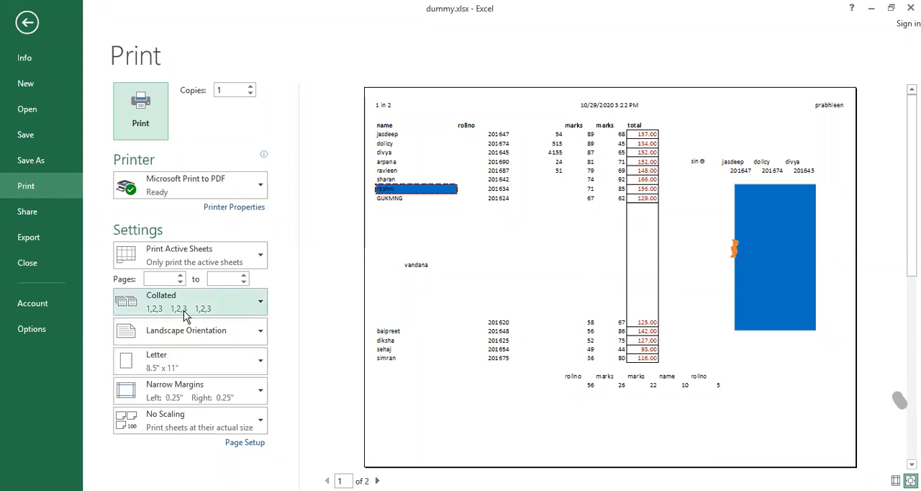
pyautogui.click(203, 333)
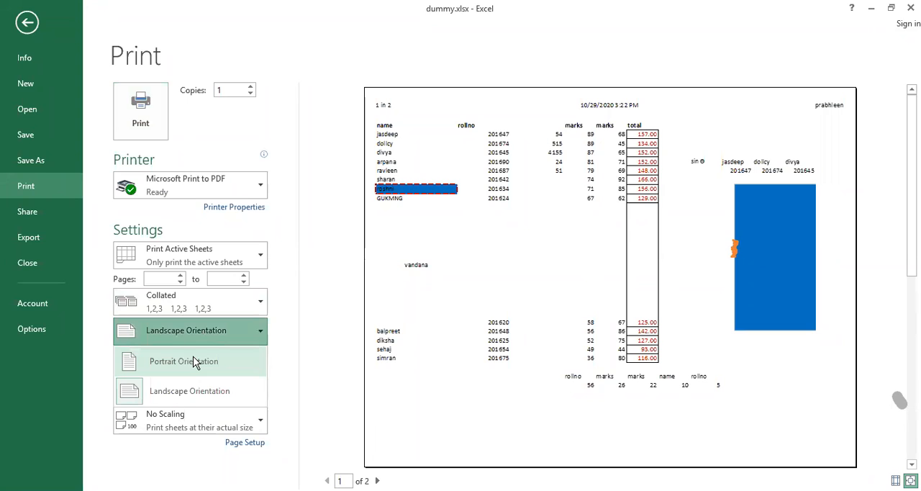
pyautogui.click(193, 362)
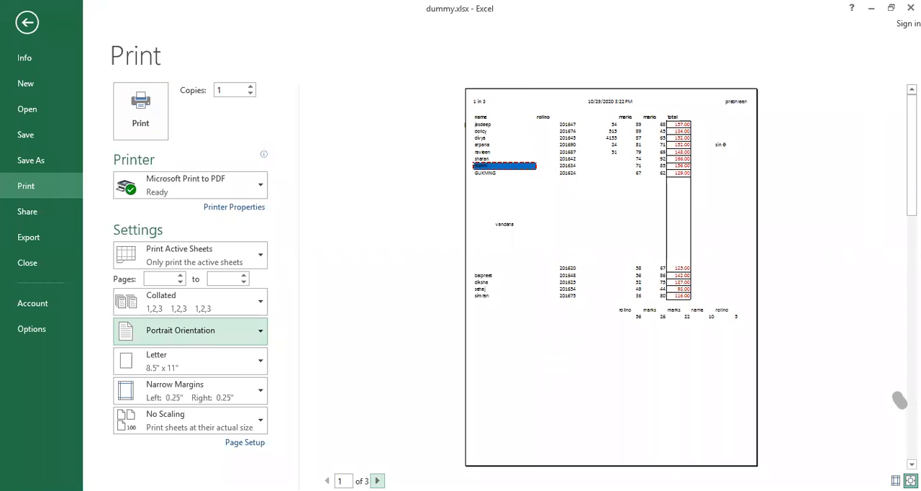
pyautogui.click(377, 481)
pyautogui.click(377, 481)
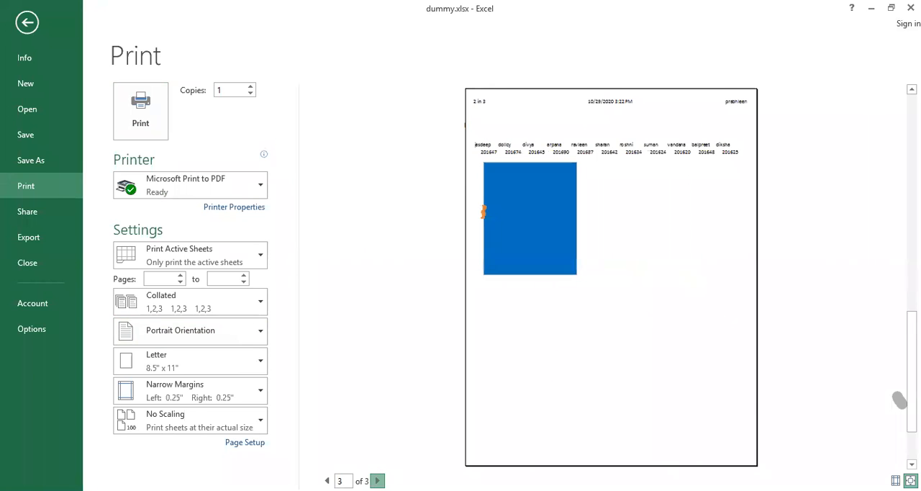
pyautogui.press('Escape')
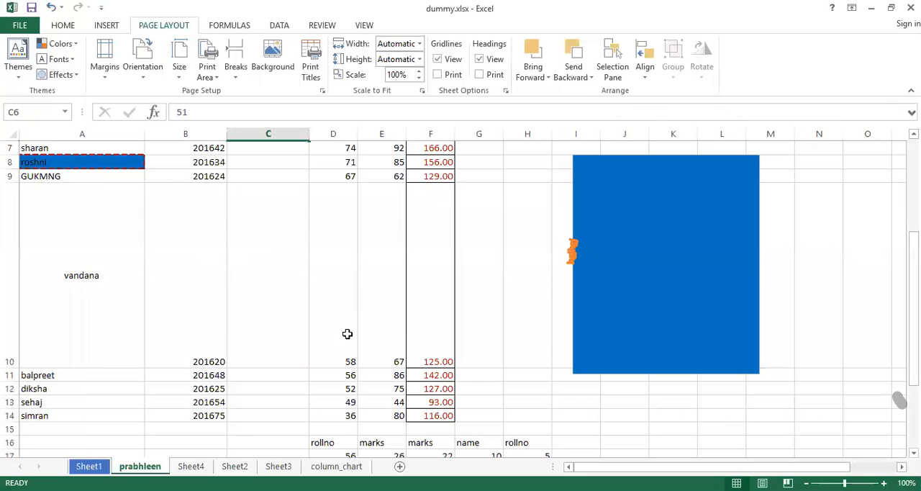
# Copy the student records in A2:F10 and insert them at A15, shifting the existing cells down.
pyautogui.scroll(-2, 347, 334)
pyautogui.scroll(4, 346, 333)
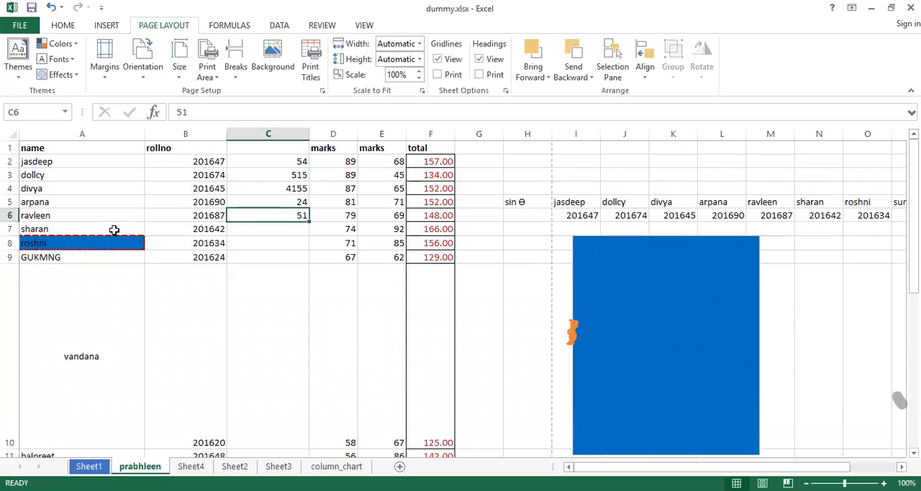
pyautogui.moveTo(36, 159); pyautogui.dragTo(437, 382)
pyautogui.hotkey('ctrl', 'c')
pyautogui.scroll(-3, 359, 443)
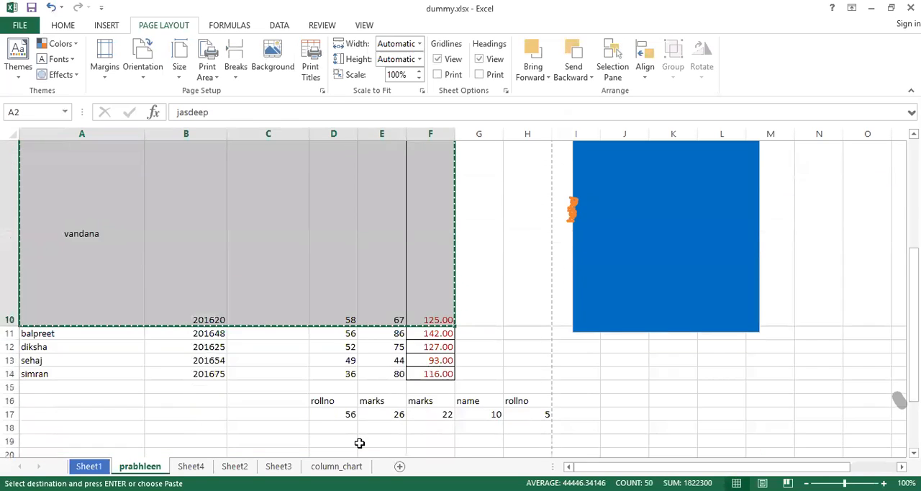
pyautogui.scroll(-1, 359, 442)
pyautogui.click(45, 187)
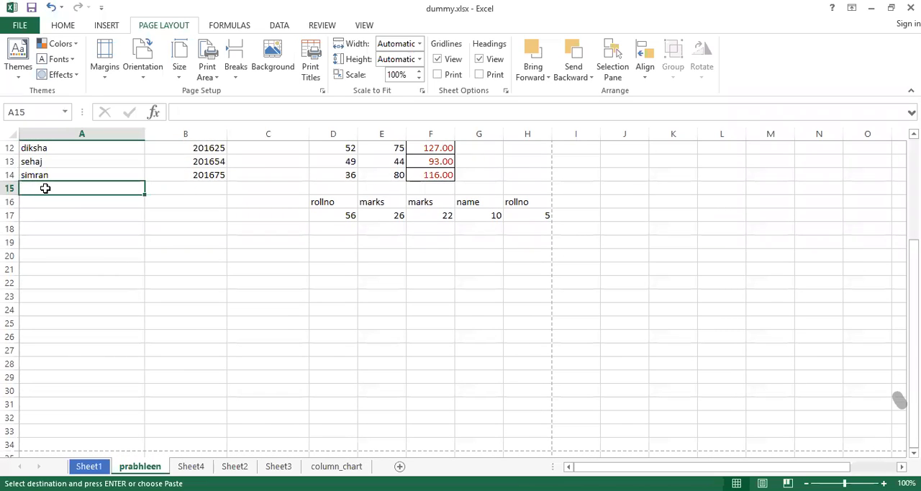
pyautogui.rightClick(45, 188)
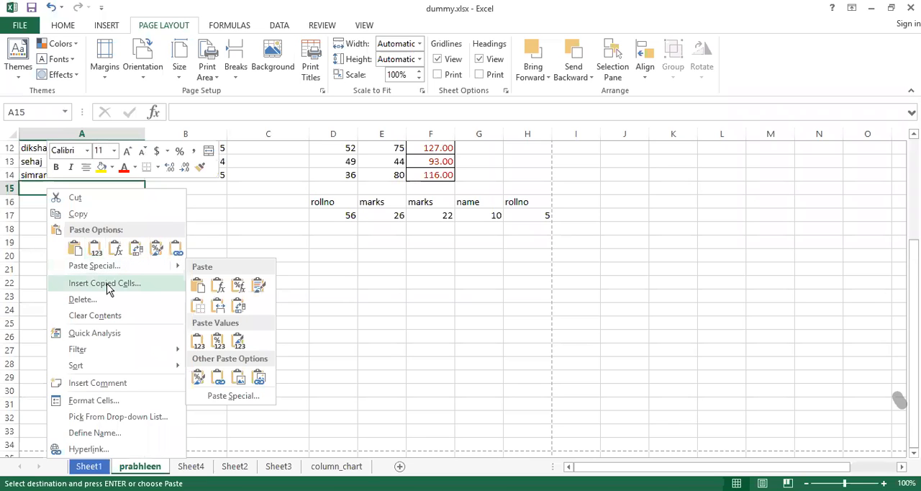
pyautogui.click(105, 283)
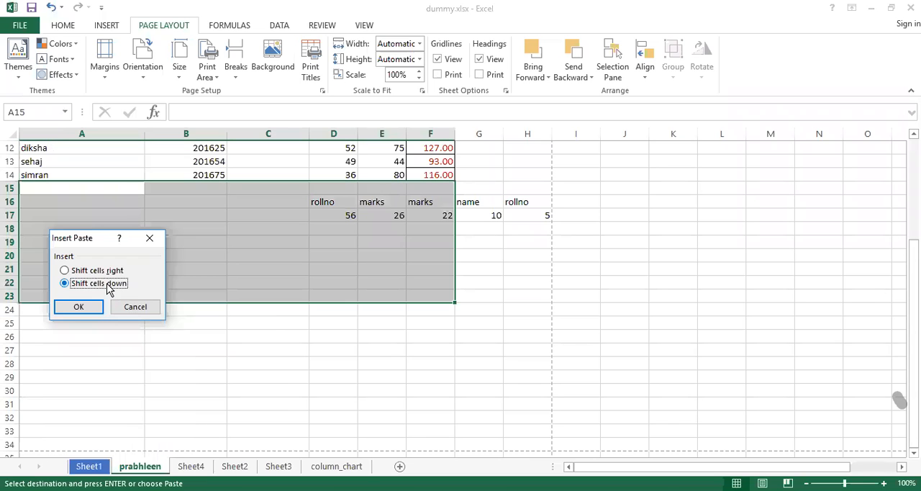
pyautogui.click(79, 307)
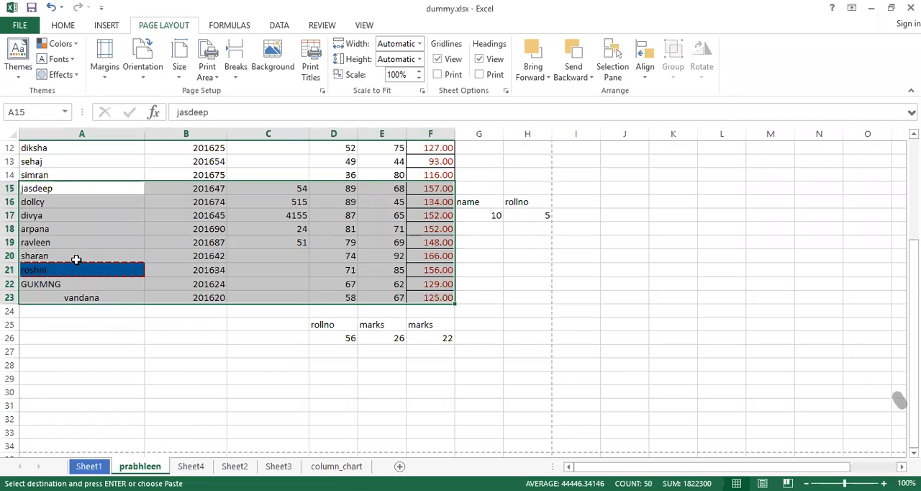
# Copy the inserted records in A15:F23 and insert them at A24 with cells shifted down.
pyautogui.hotkey('ctrl', 'c')
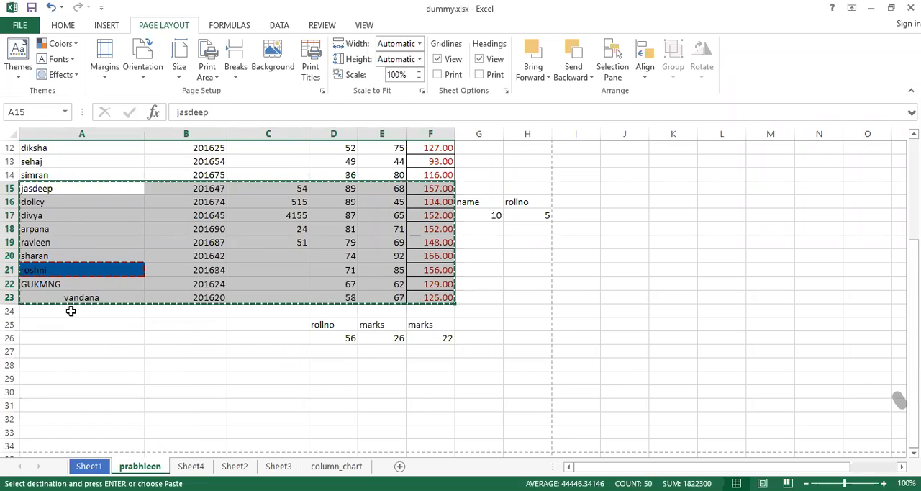
pyautogui.rightClick(70, 310)
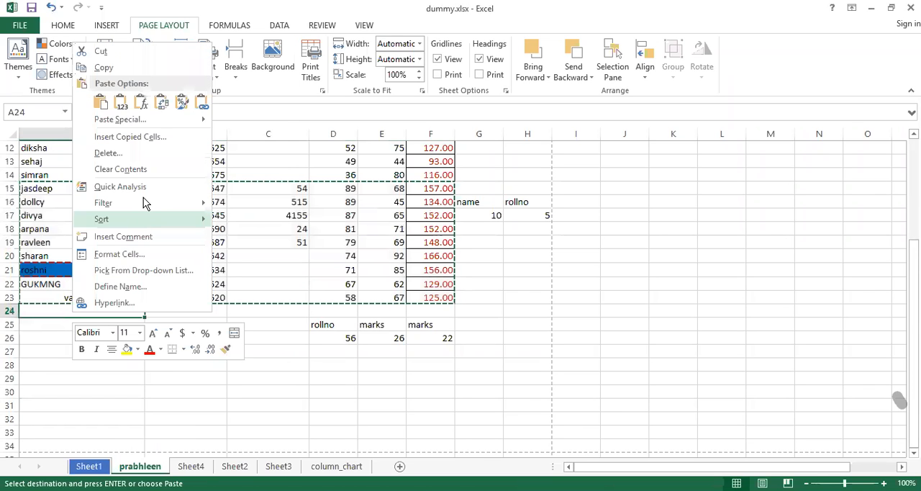
pyautogui.click(131, 136)
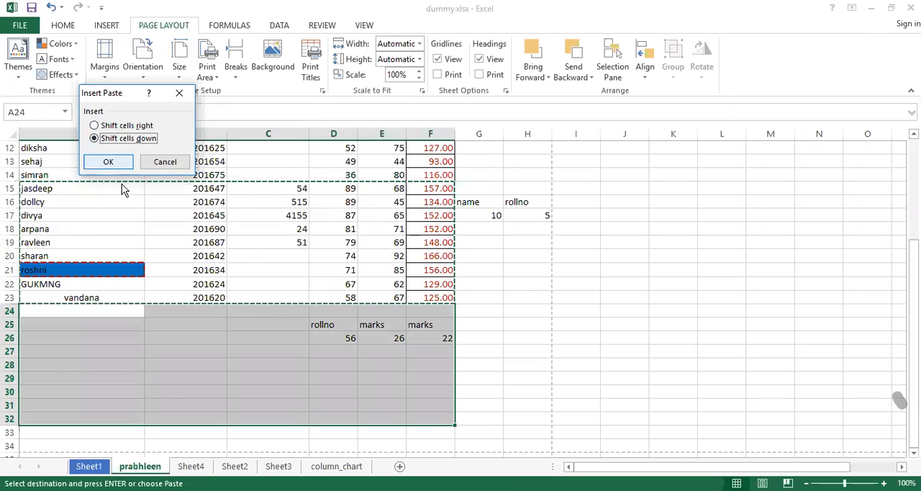
pyautogui.click(108, 162)
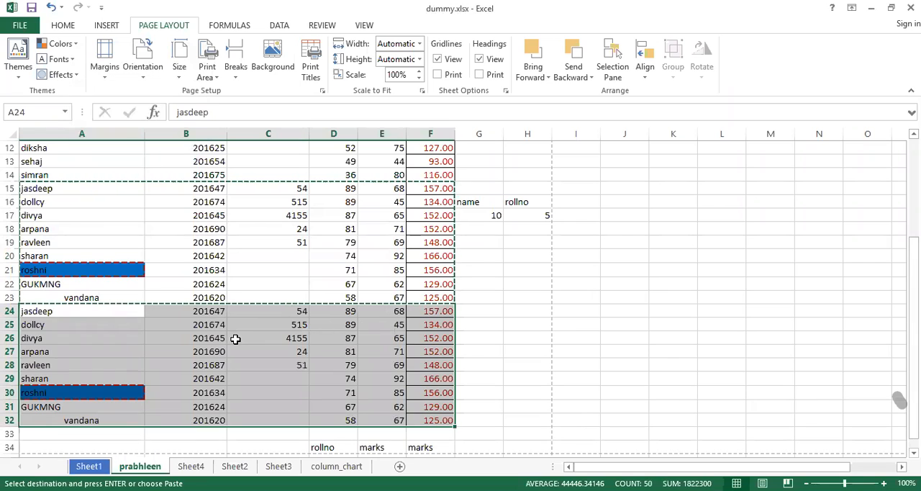
pyautogui.press('Escape')
# Check all pages of the extended student data in the print preview and return to the top of the sheet.
pyautogui.hotkey('ctrl', 'p')
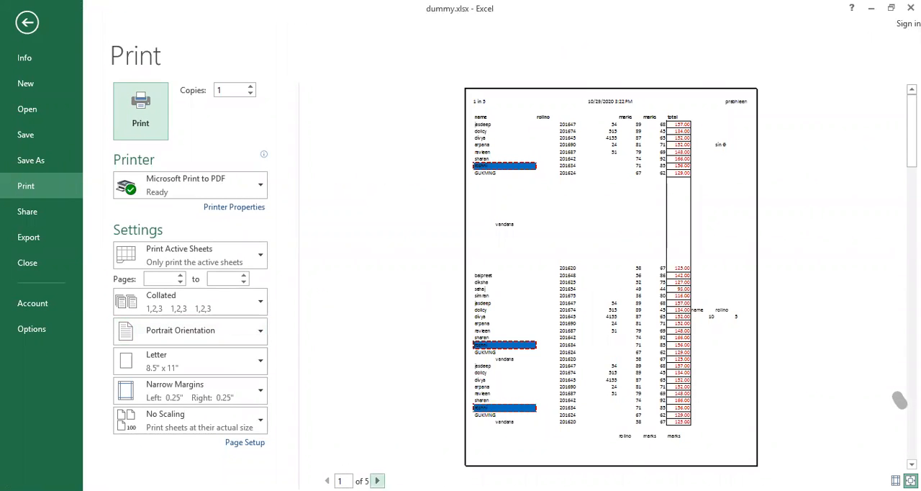
pyautogui.click(377, 481)
pyautogui.click(377, 480)
pyautogui.click(377, 480)
pyautogui.click(377, 480)
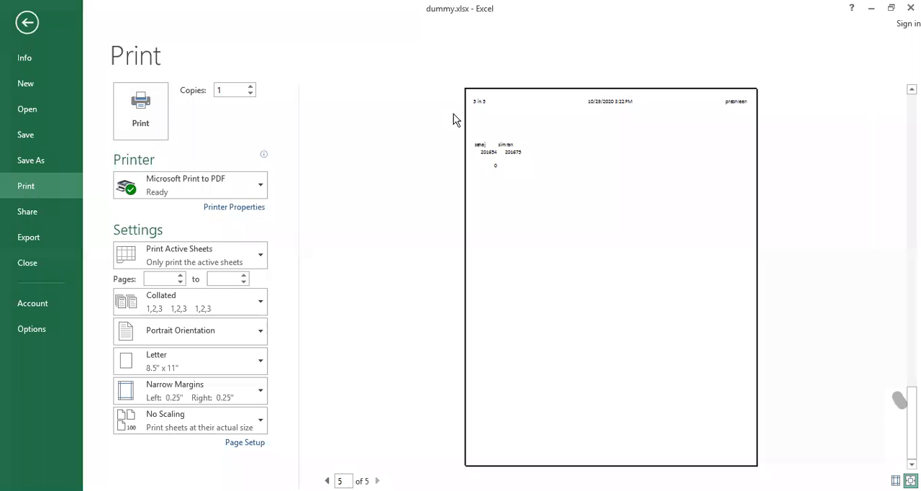
pyautogui.click(819, 239)
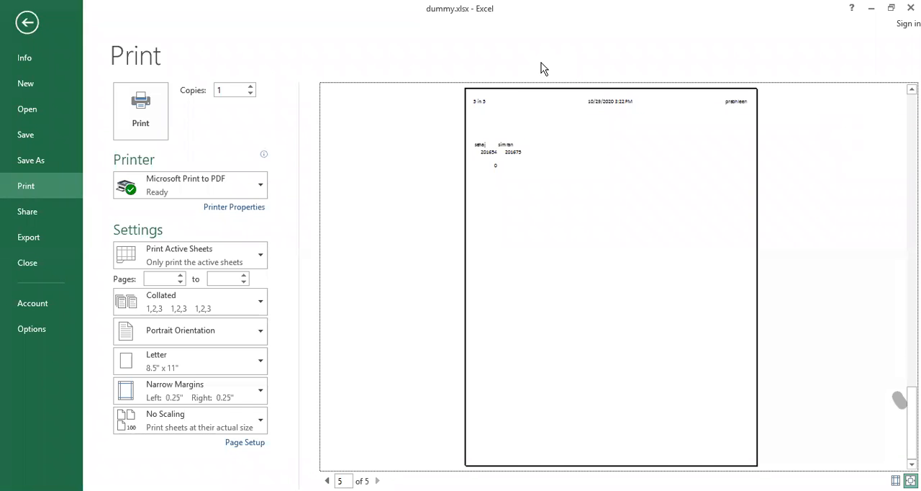
pyautogui.click(27, 22)
pyautogui.scroll(4, 261, 298)
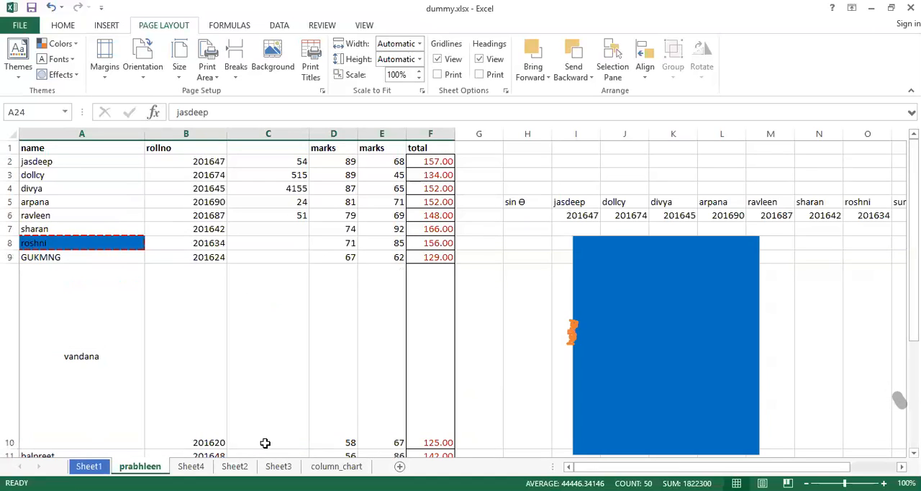
# On Sheet3, copy the data rows A2:D4 and paste them at A5 and again at A8.
pyautogui.click(237, 466)
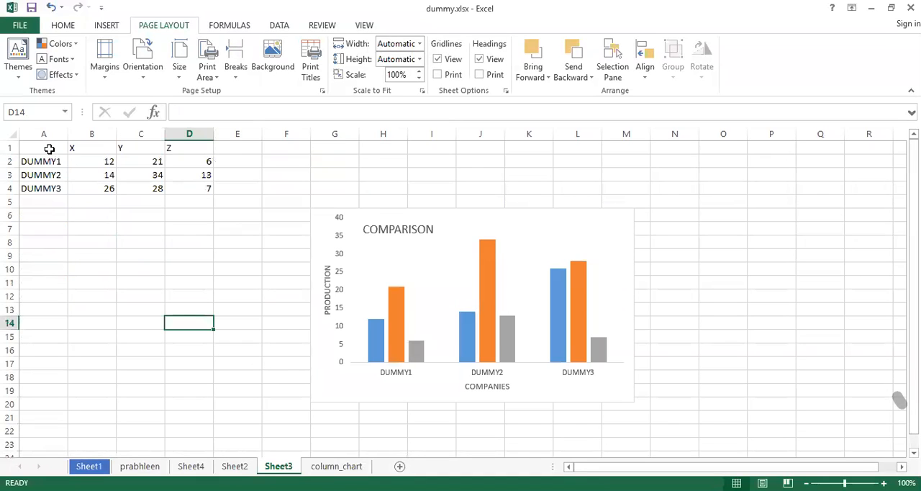
pyautogui.moveTo(41, 161); pyautogui.dragTo(185, 189)
pyautogui.hotkey('ctrl', 'c')
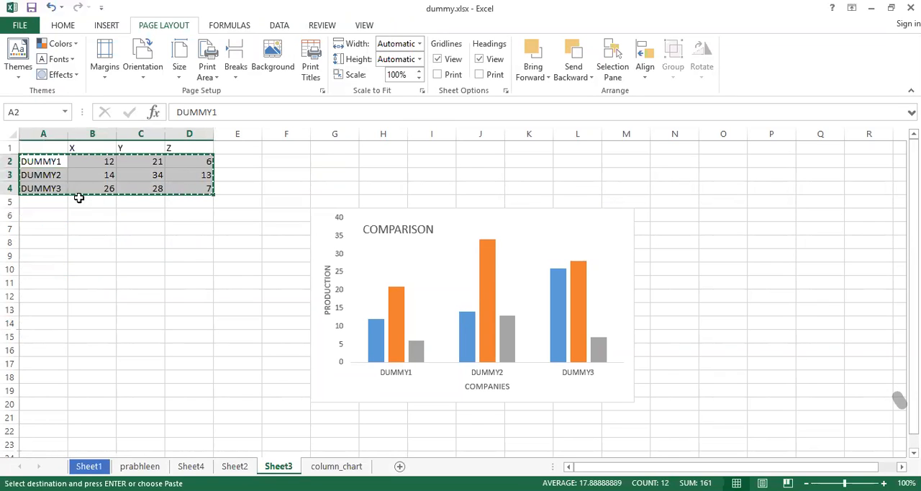
pyautogui.click(56, 201)
pyautogui.hotkey('ctrl', 'v')
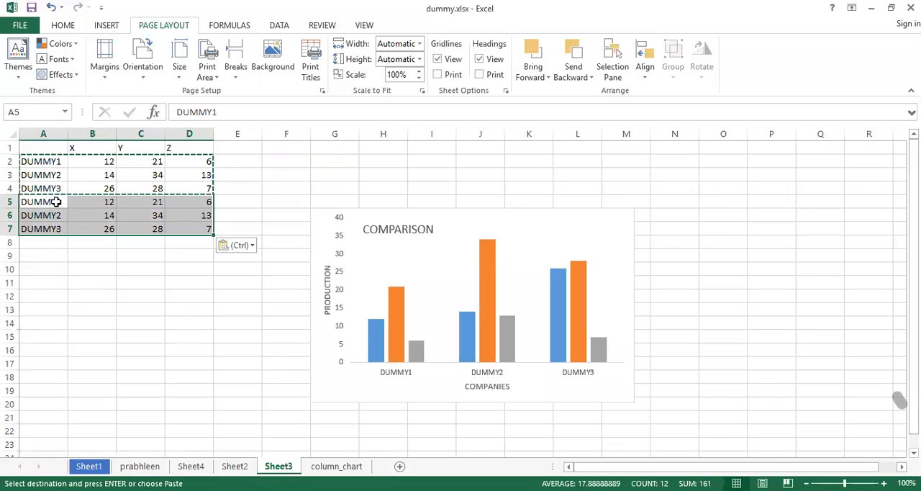
pyautogui.press('ctrl')
pyautogui.click(31, 243)
pyautogui.hotkey('ctrl', 'v')
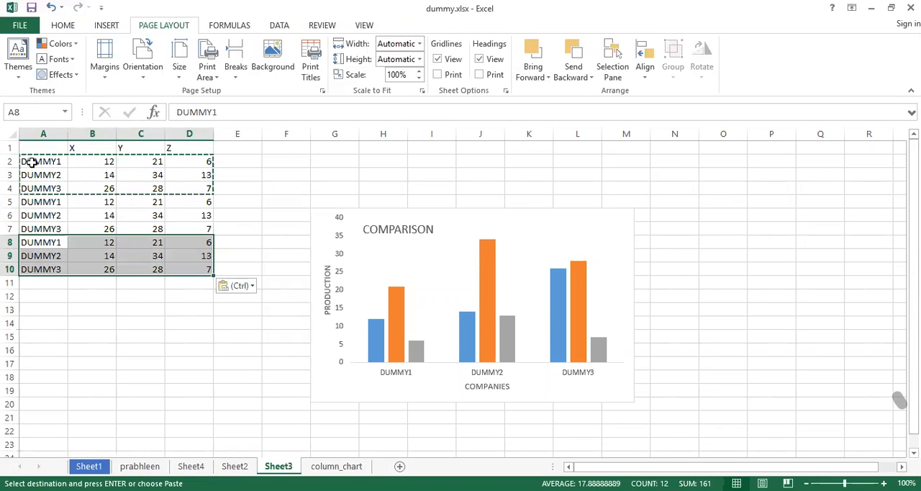
# Copy the data rows A2:D10 and paste them at A11.
pyautogui.moveTo(32, 162); pyautogui.dragTo(201, 269)
pyautogui.hotkey('ctrl', 'c')
pyautogui.click(41, 282)
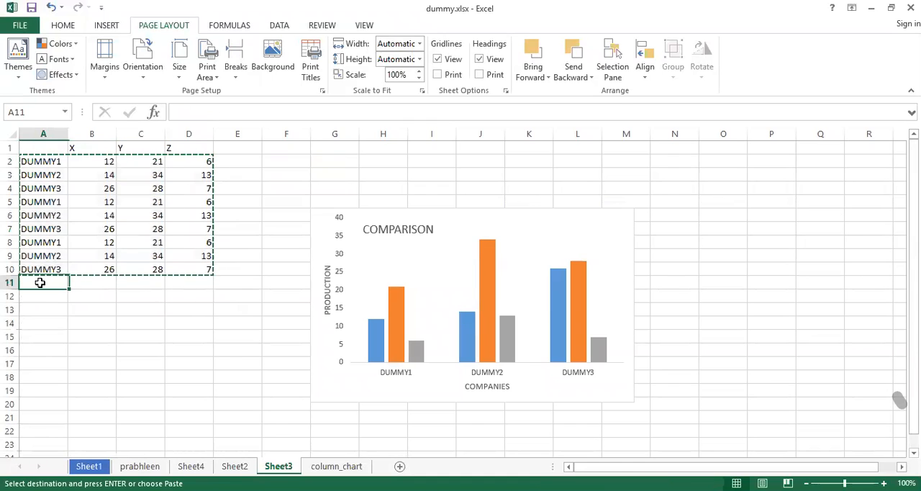
pyautogui.hotkey('ctrl', 'v')
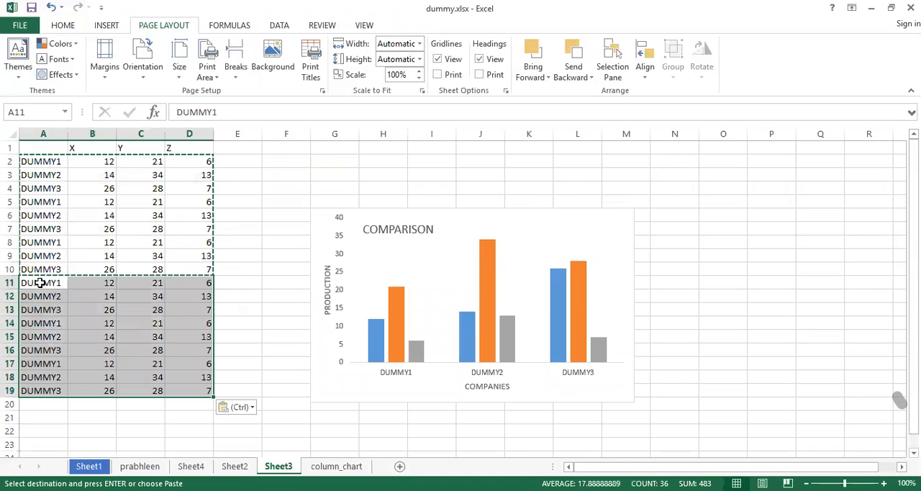
# Copy the data rows A2:D19, paste them at A20, and check the extended sheet in the print preview.
pyautogui.click(34, 162)
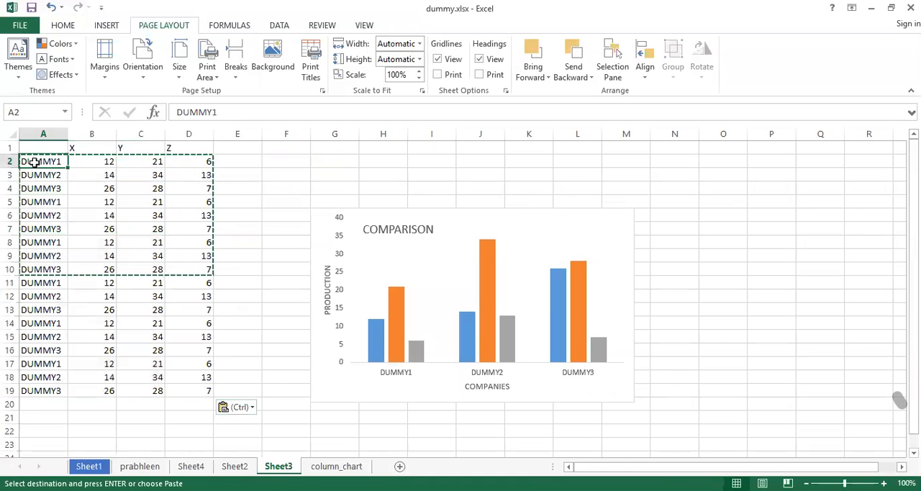
pyautogui.press('ctrl')
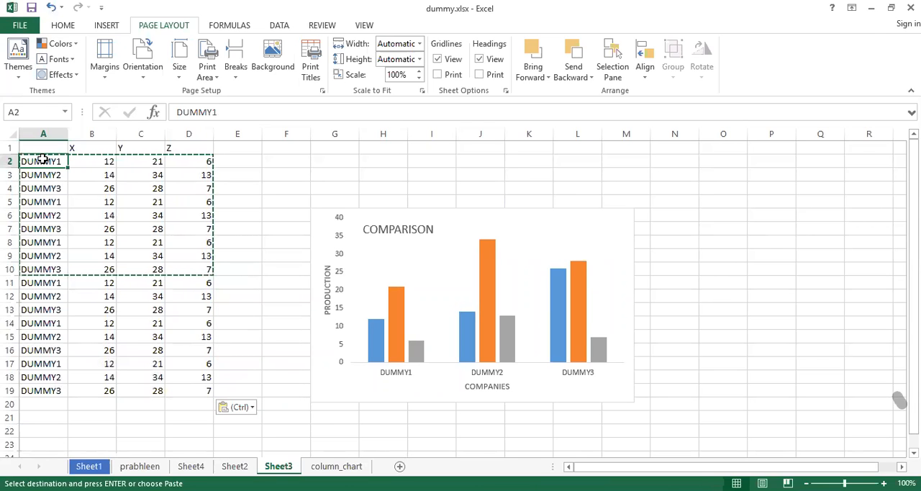
pyautogui.hotkey('shift', 'Down')
pyautogui.hotkey('shift', 'Down')
pyautogui.hotkey('ctrl', 'shift', 'Down')
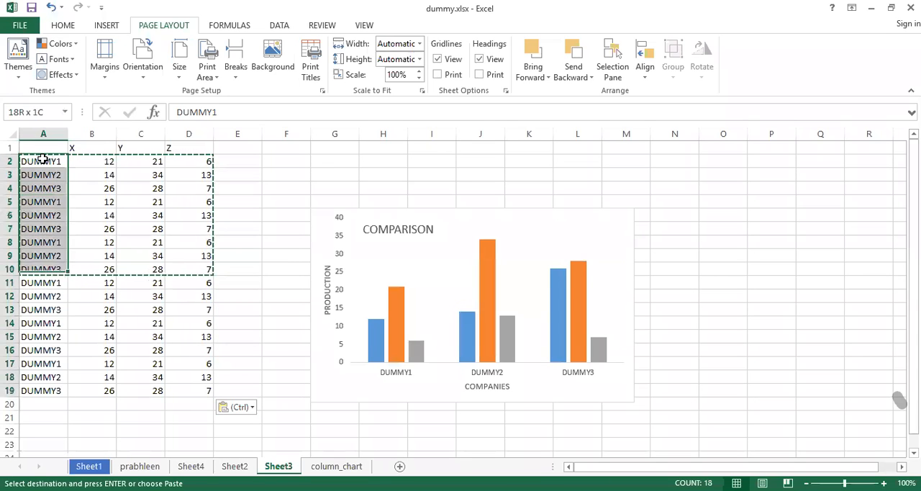
pyautogui.hotkey('ctrl', 'shift', 'Right')
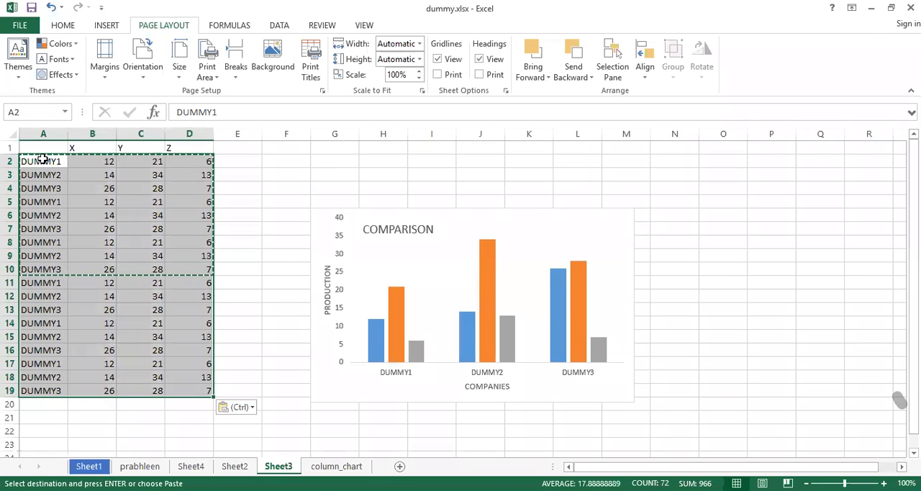
pyautogui.press('Down')
pyautogui.press('Down')
pyautogui.press('Down')
pyautogui.press('Down')
pyautogui.press('Down')
pyautogui.press('Down')
pyautogui.press('Down')
pyautogui.press('Down')
pyautogui.press('Down')
pyautogui.press('Down')
pyautogui.press('Down')
pyautogui.press('Down')
pyautogui.press('Down')
pyautogui.press('Down')
pyautogui.press('Down')
pyautogui.press('Down')
pyautogui.press('Down')
pyautogui.press('Down')
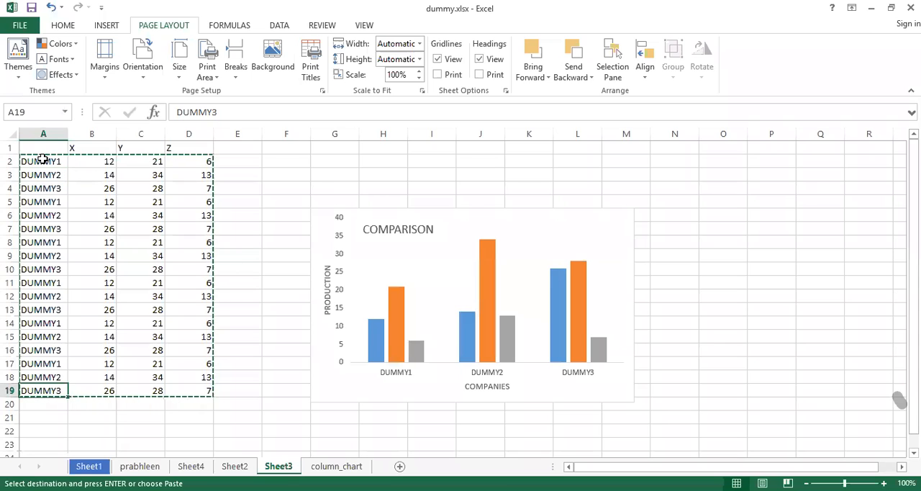
pyautogui.hotkey('ctrl', 'v')
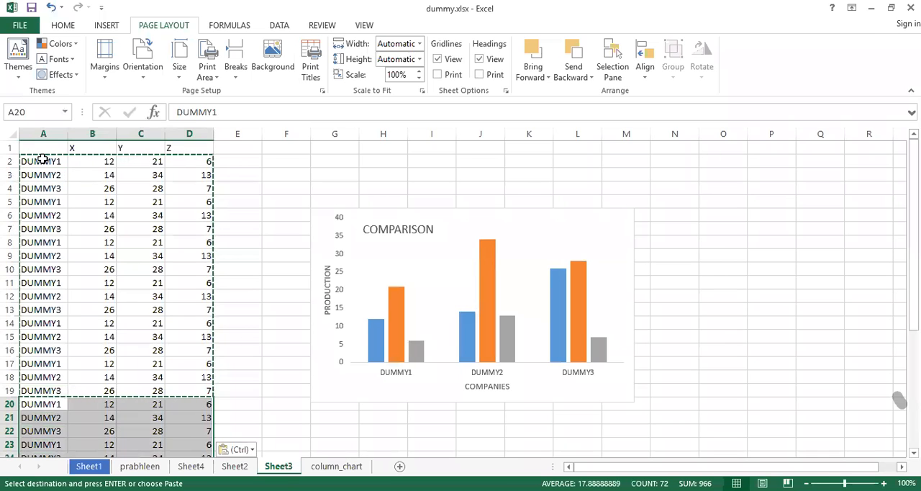
pyautogui.scroll(-4, 43, 159)
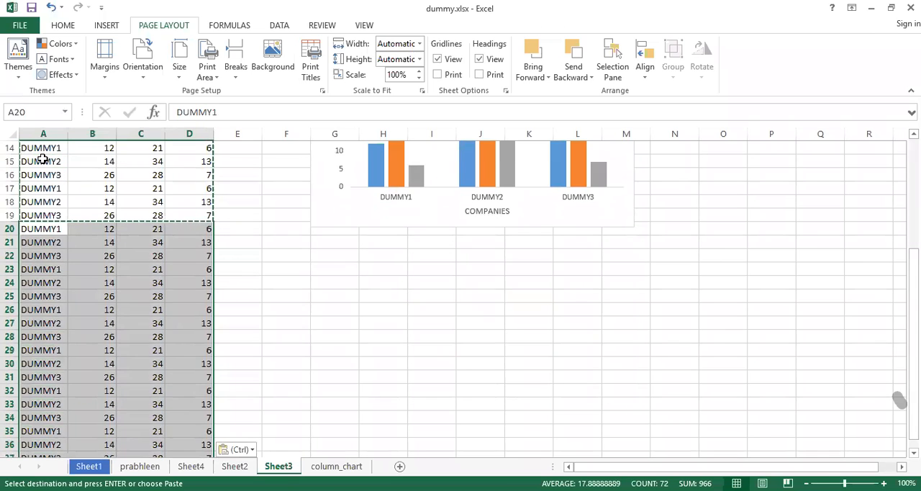
pyautogui.hotkey('ctrl', 'p')
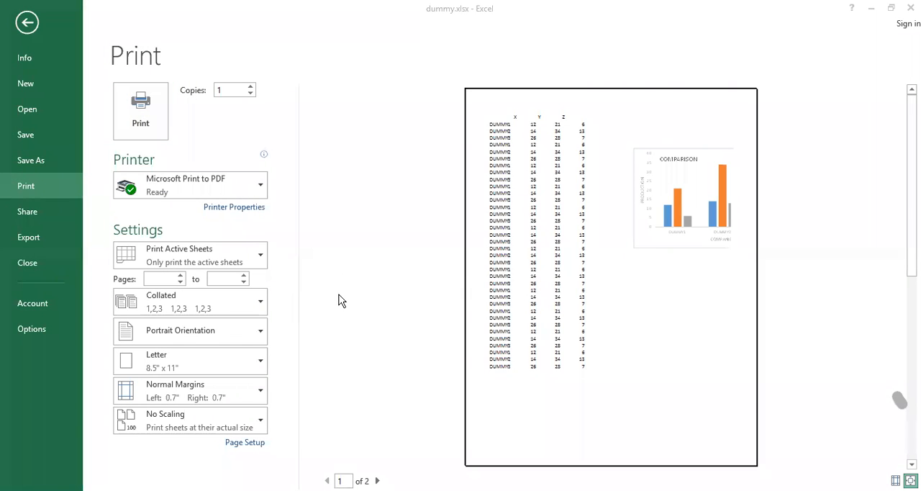
pyautogui.click(26, 23)
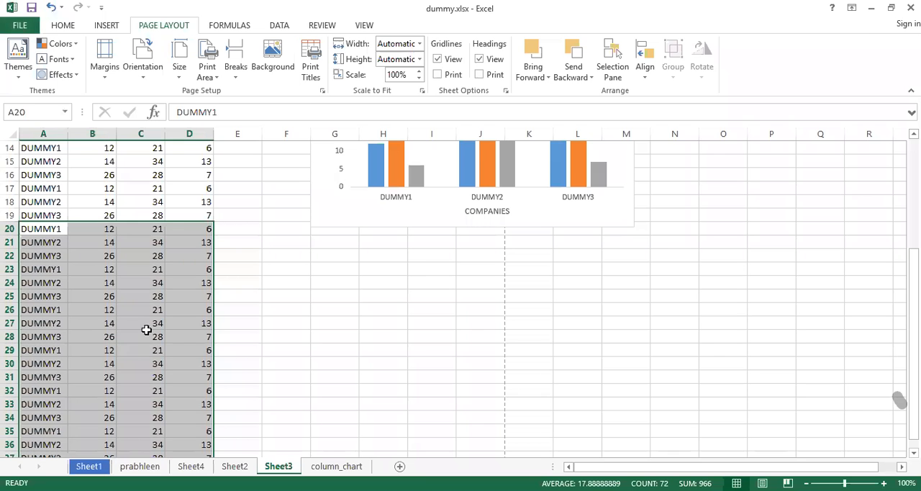
# Copy the pasted rows A20:D37 and paste them directly below the data at A38.
pyautogui.hotkey('ctrl', 'c')
pyautogui.hotkey('ctrl', 'Down')
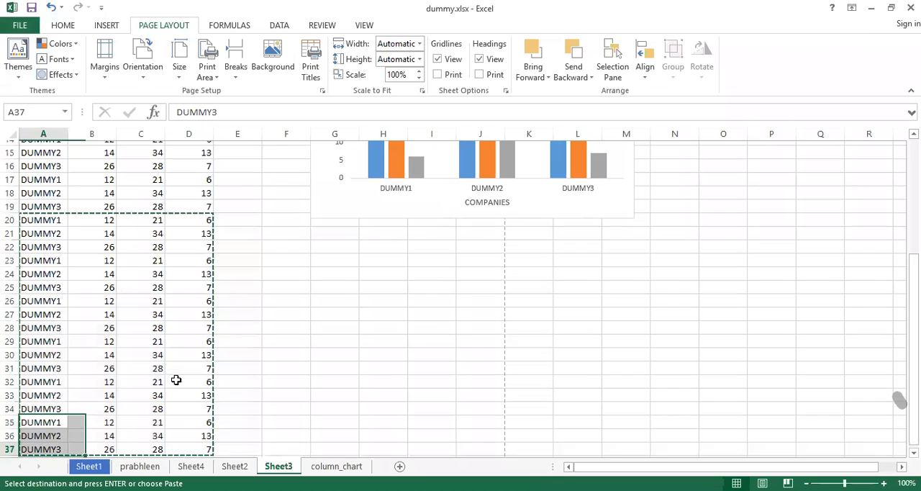
pyautogui.press('Down')
pyautogui.hotkey('ctrl', 'v')
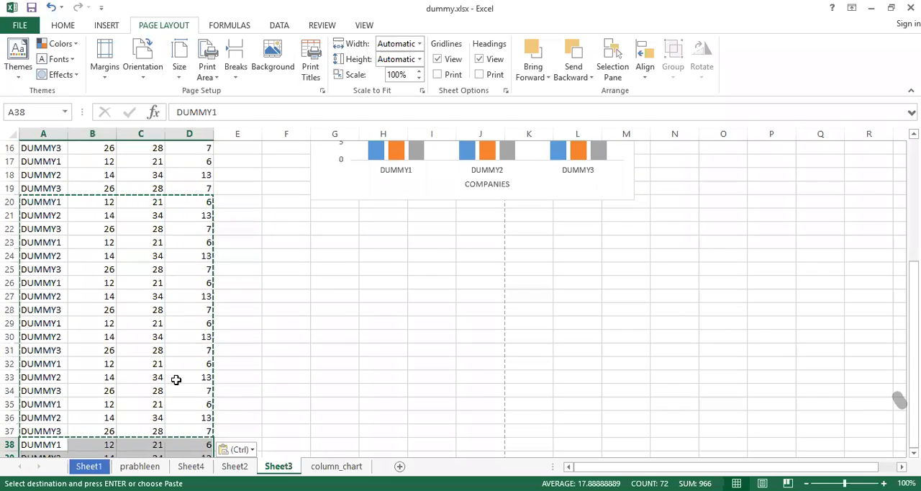
# Page through the print preview of Sheet3 to see whether the header row appears on the second page.
pyautogui.hotkey('ctrl', 'p')
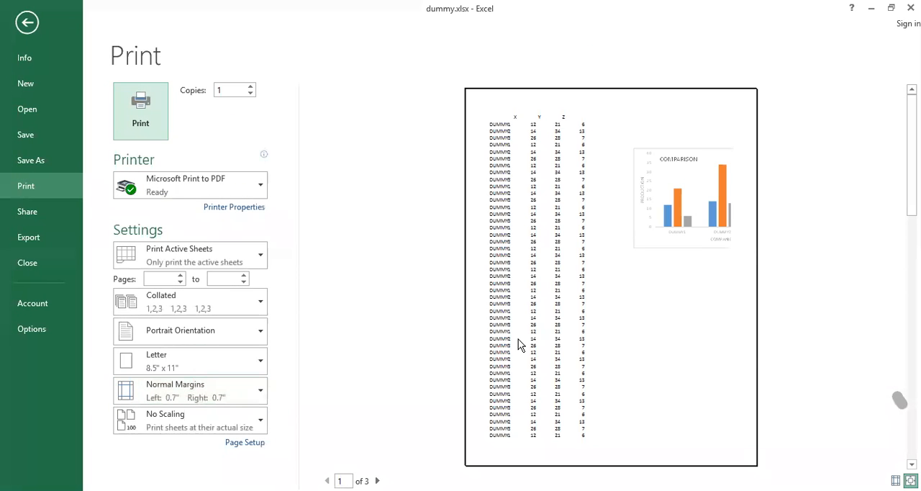
pyautogui.click(377, 481)
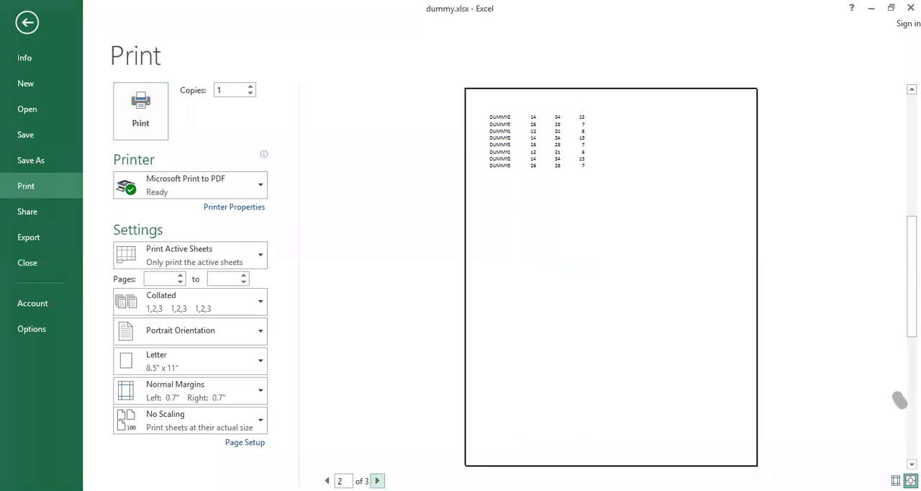
pyautogui.click(377, 481)
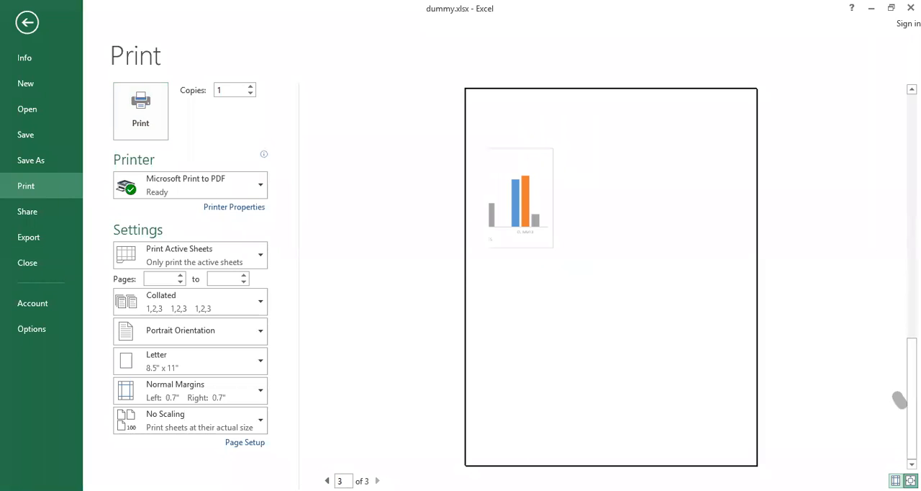
pyautogui.click(328, 480)
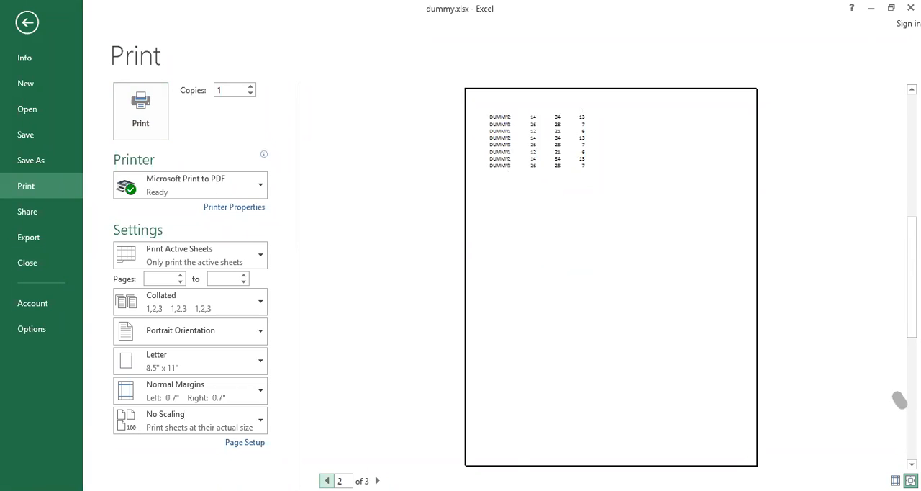
pyautogui.click(327, 480)
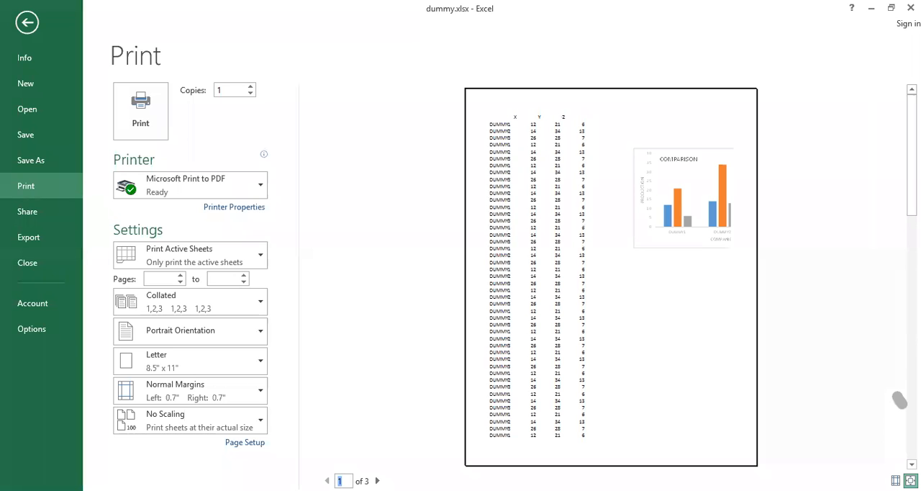
pyautogui.click(377, 480)
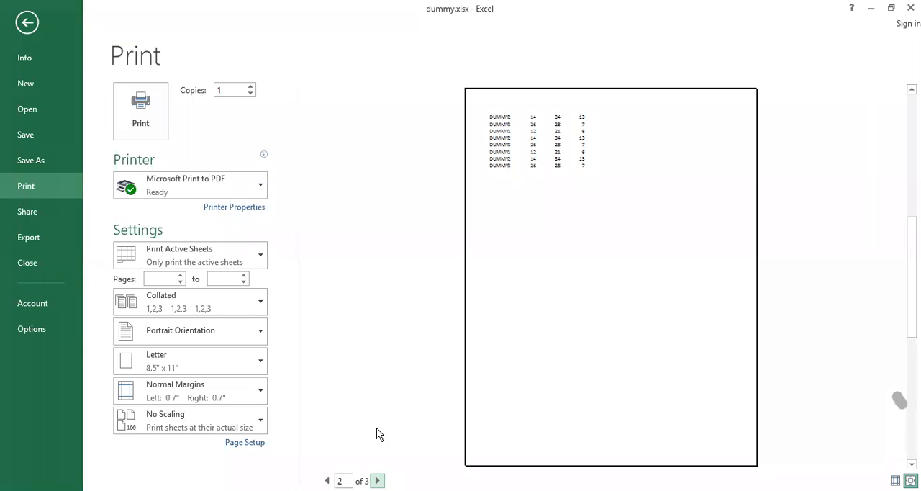
pyautogui.press('Escape')
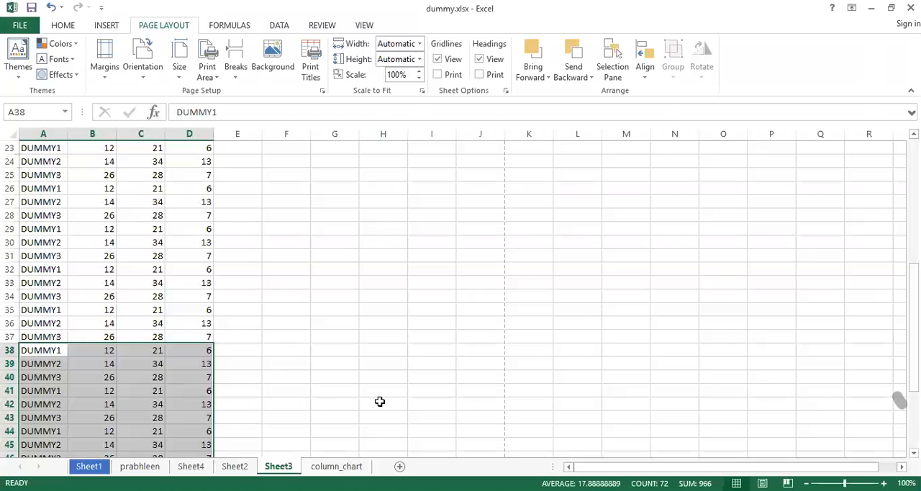
# Set row 1 ($1:$1) as the row to repeat at the top of every printed page of Sheet3.
pyautogui.scroll(7, 261, 291)
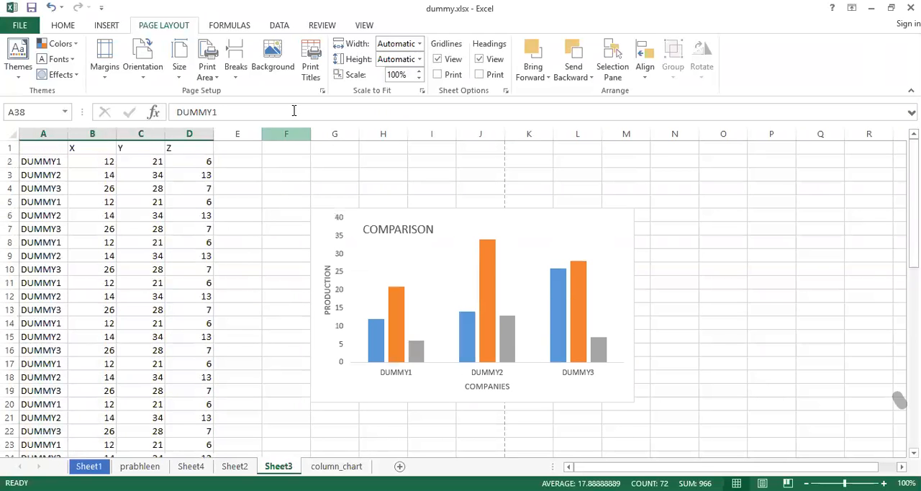
pyautogui.click(311, 69)
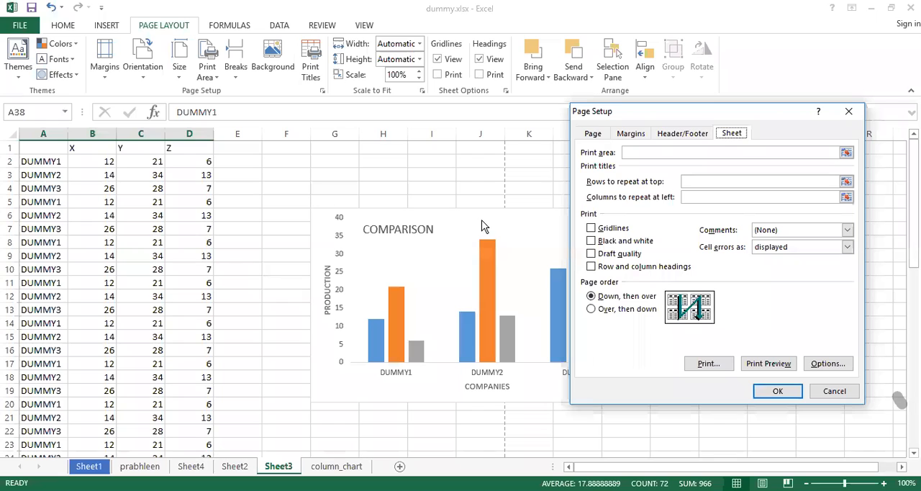
pyautogui.click(846, 182)
pyautogui.click(11, 148)
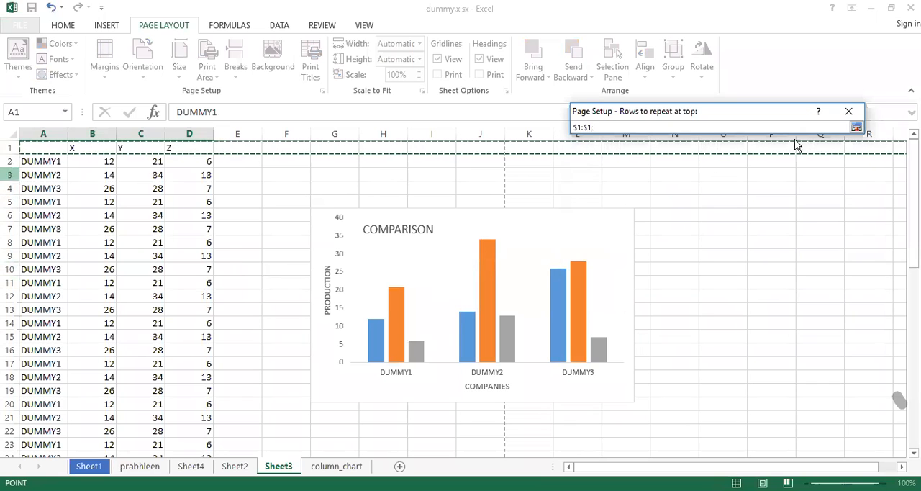
pyautogui.click(856, 127)
pyautogui.click(777, 392)
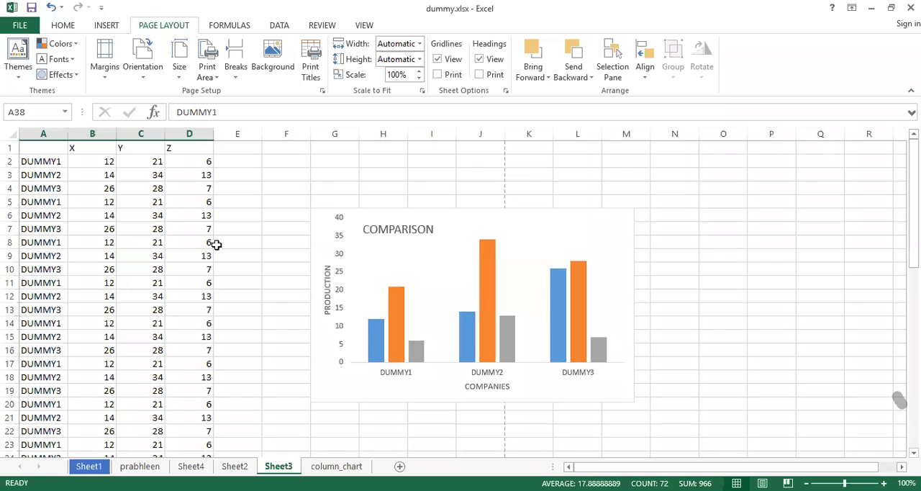
# Examine all pages in the print preview for the repeated X, Y, Z header row and return to the sheet.
pyautogui.hotkey('ctrl', 'p')
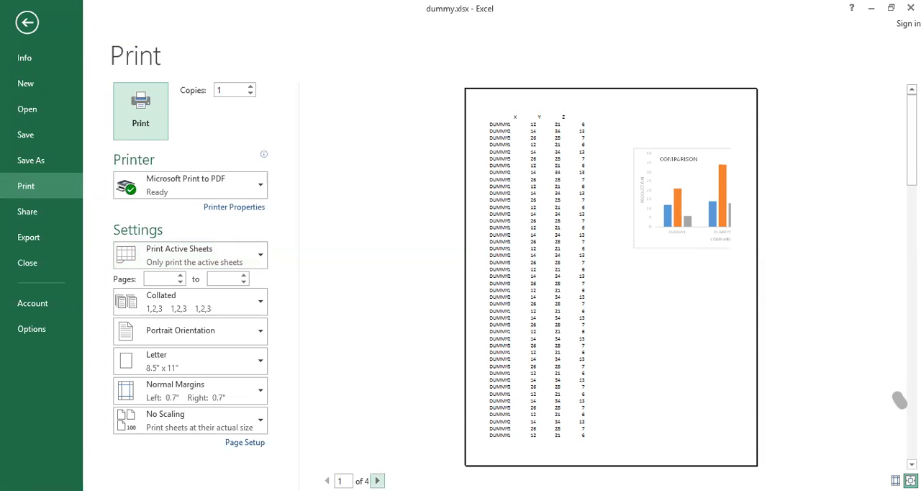
pyautogui.click(377, 481)
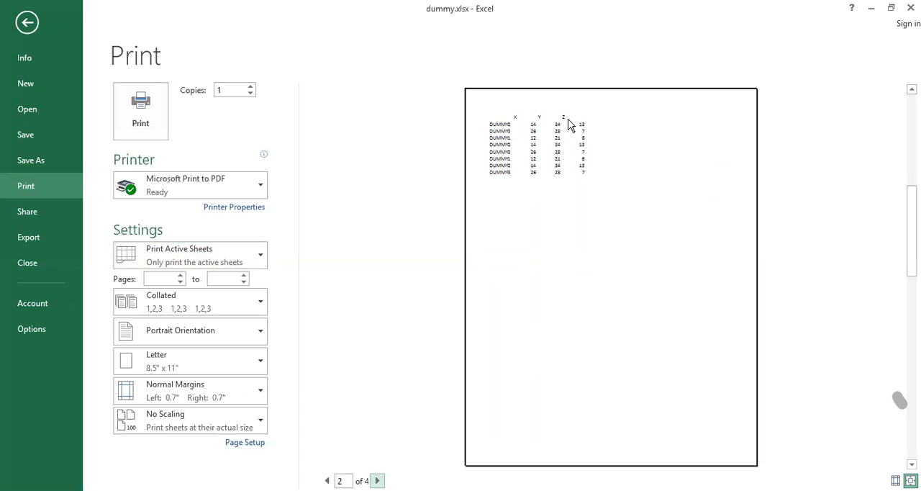
pyautogui.click(377, 480)
pyautogui.click(377, 481)
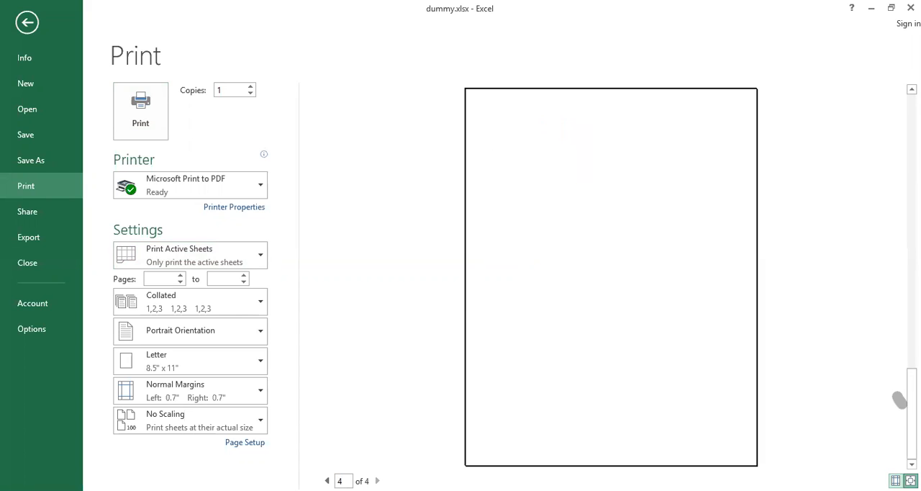
pyautogui.click(327, 480)
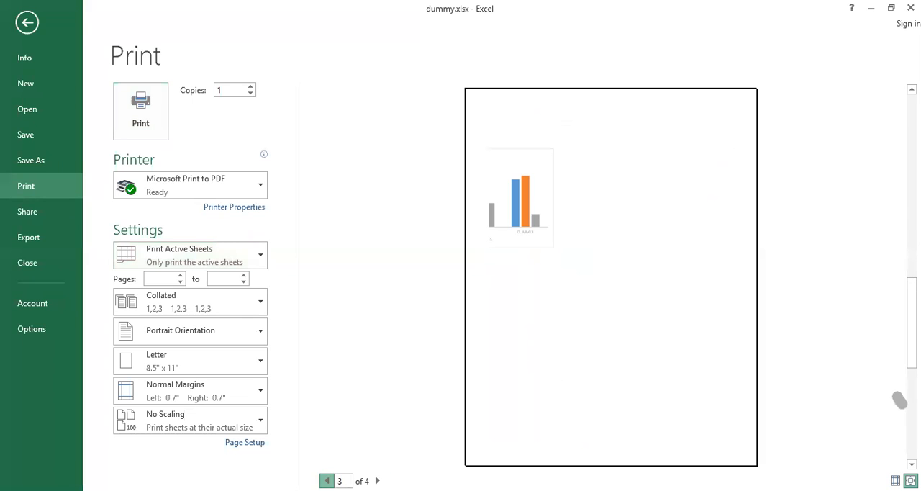
pyautogui.click(327, 481)
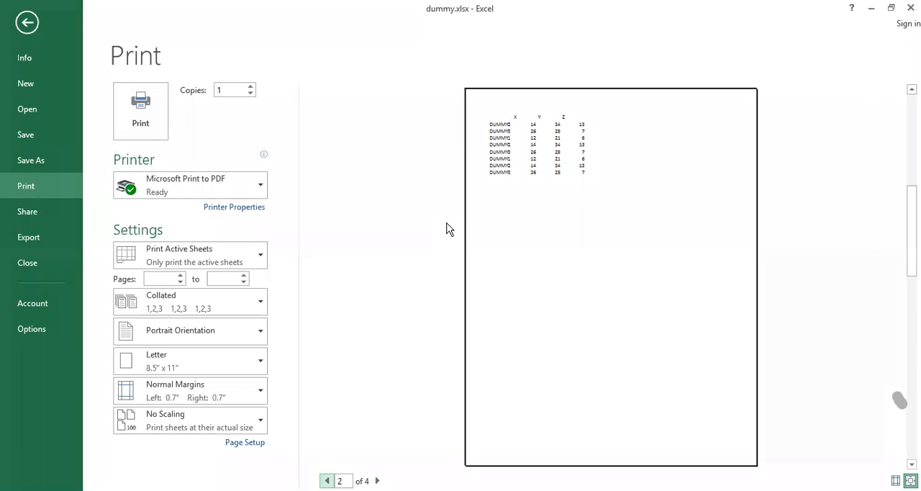
pyautogui.press('Escape')
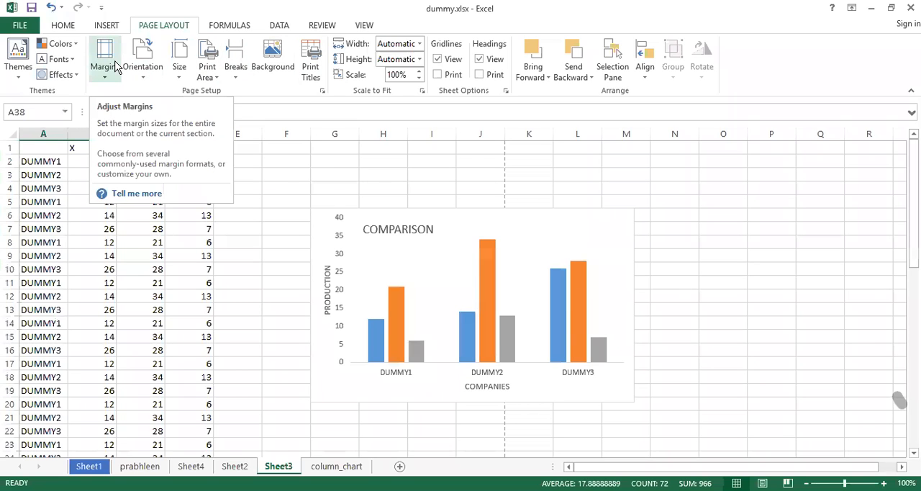
pyautogui.click(291, 218)
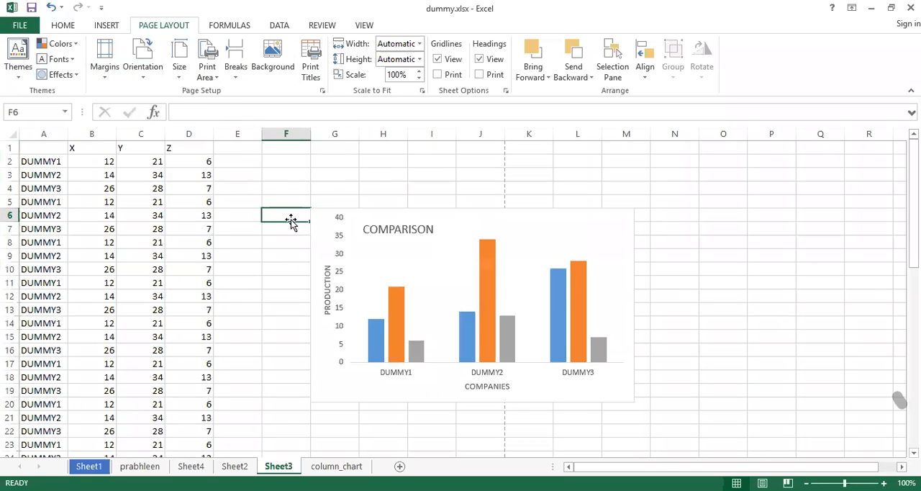